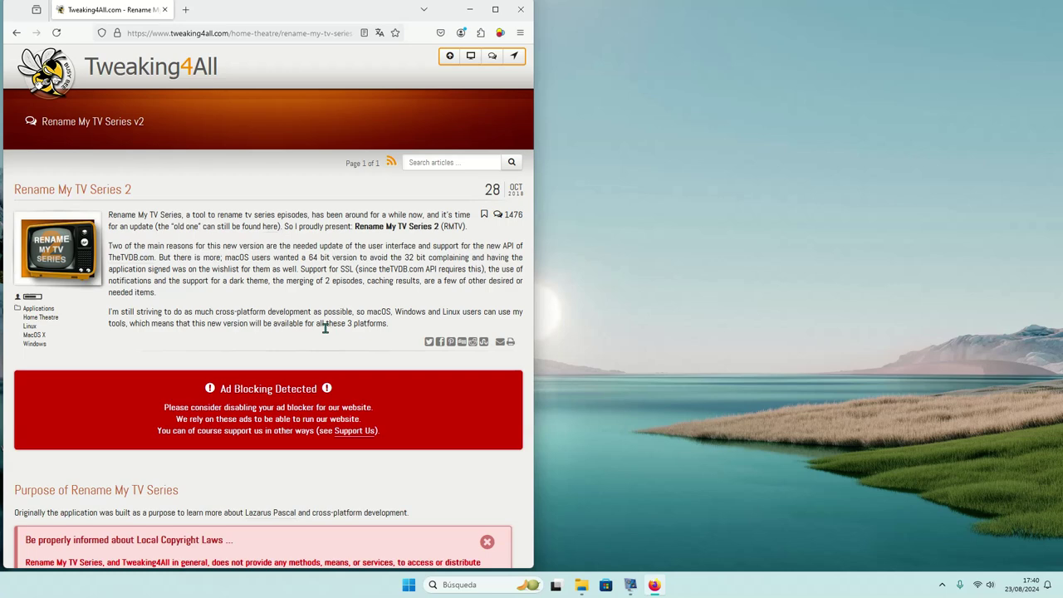
- Open the folder with the season 5 Friends videos and tile its window beside the browser
click(585, 588)
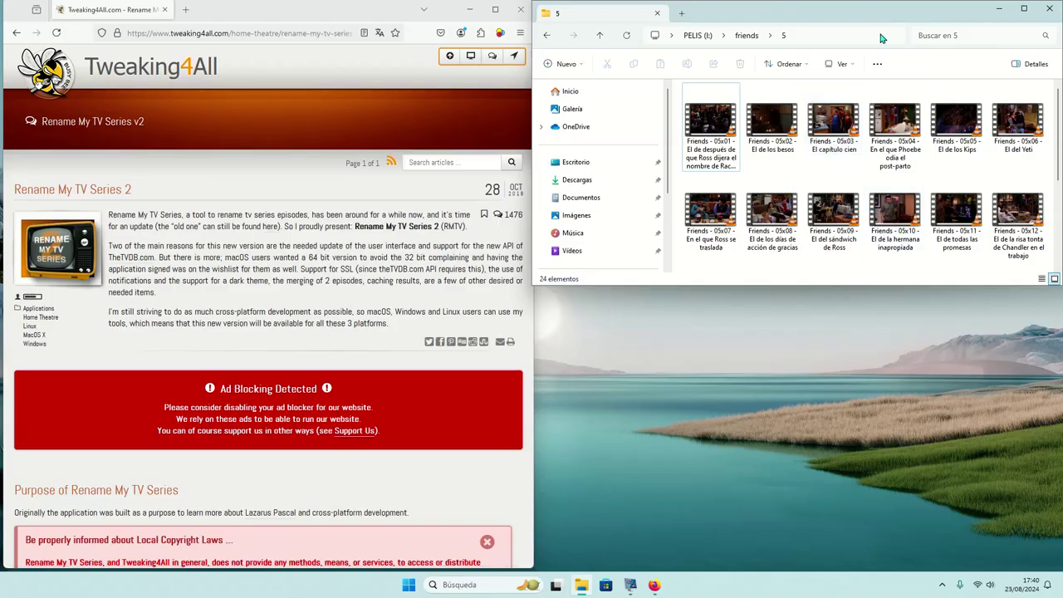
key(super+Right)
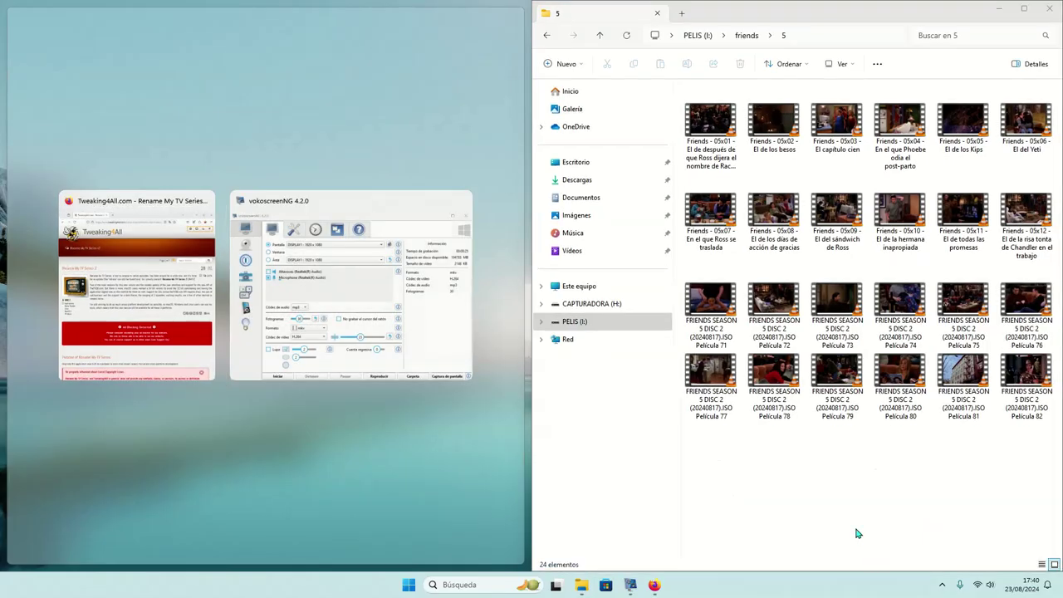
click(869, 481)
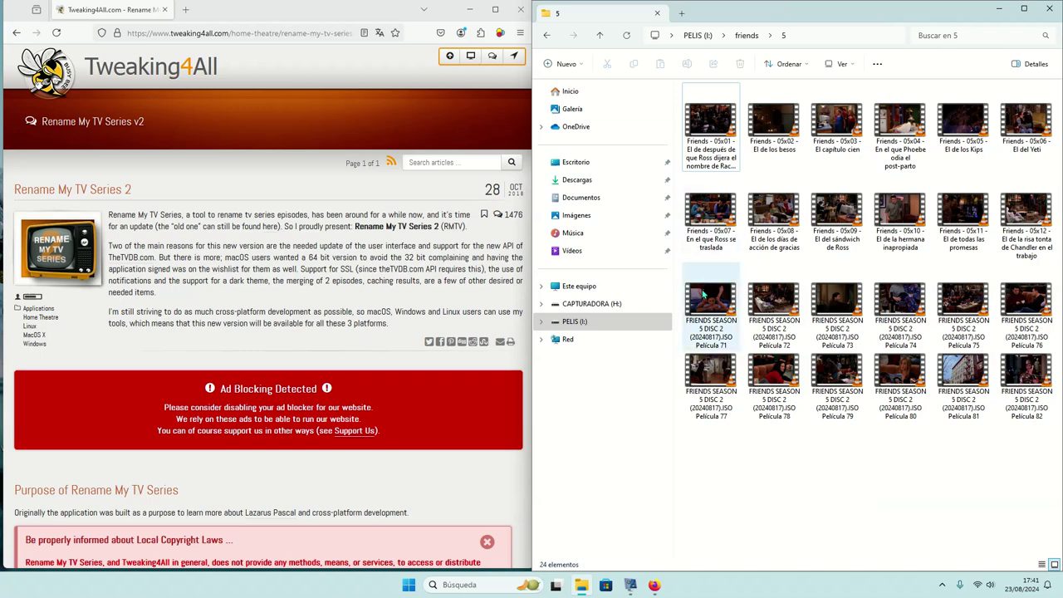
mouse_move(702, 295)
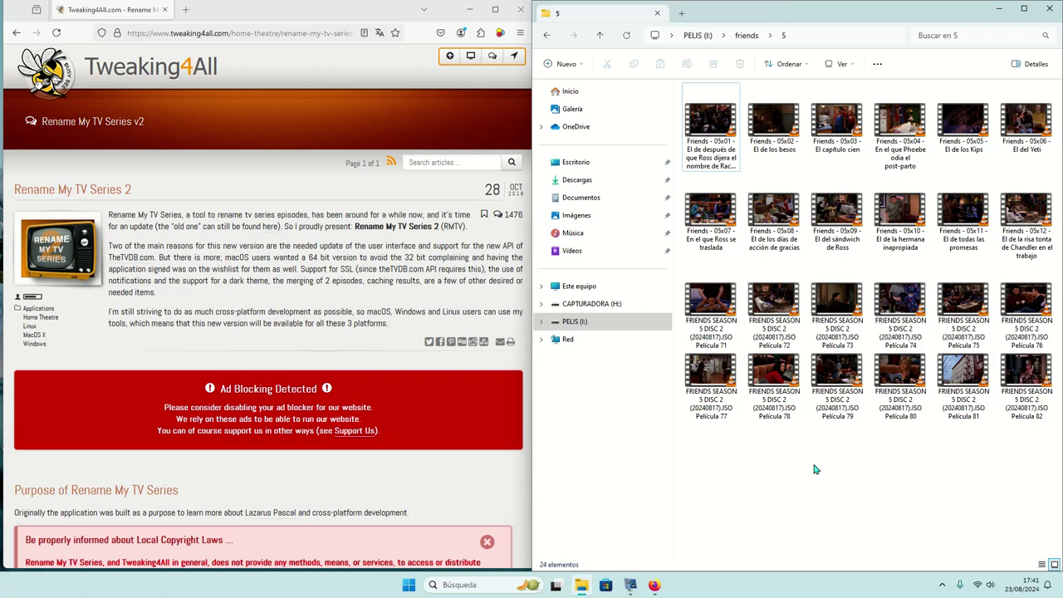
- Download the Windows 32-bit version of Rename My TV Series, RenameMyTVSeries-2.0.10-Windows-32bit-setup.exe, from the Tweaking4All page
click(329, 466)
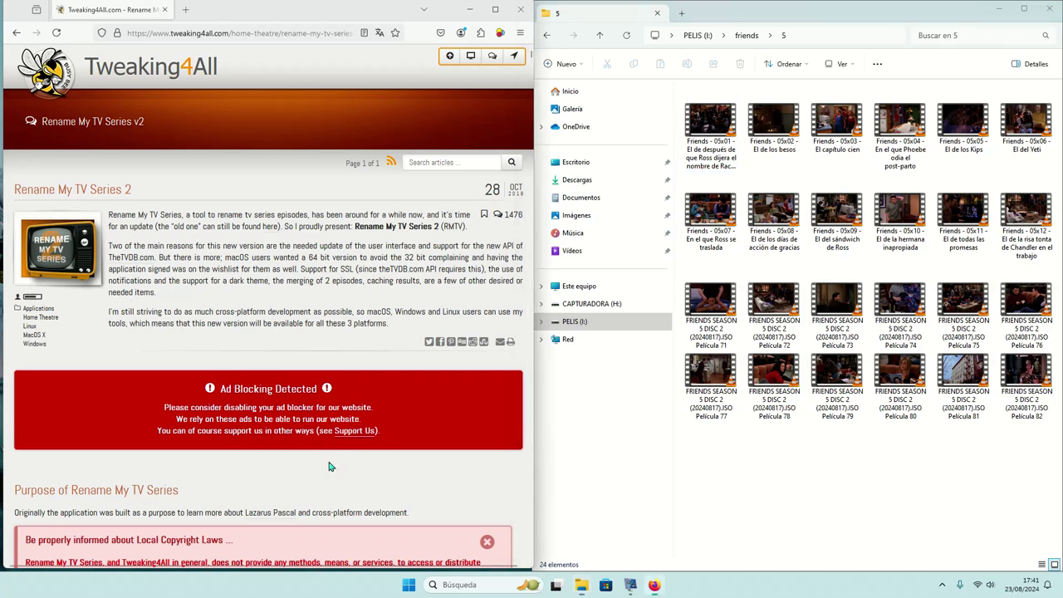
scroll(329, 467, down, 5)
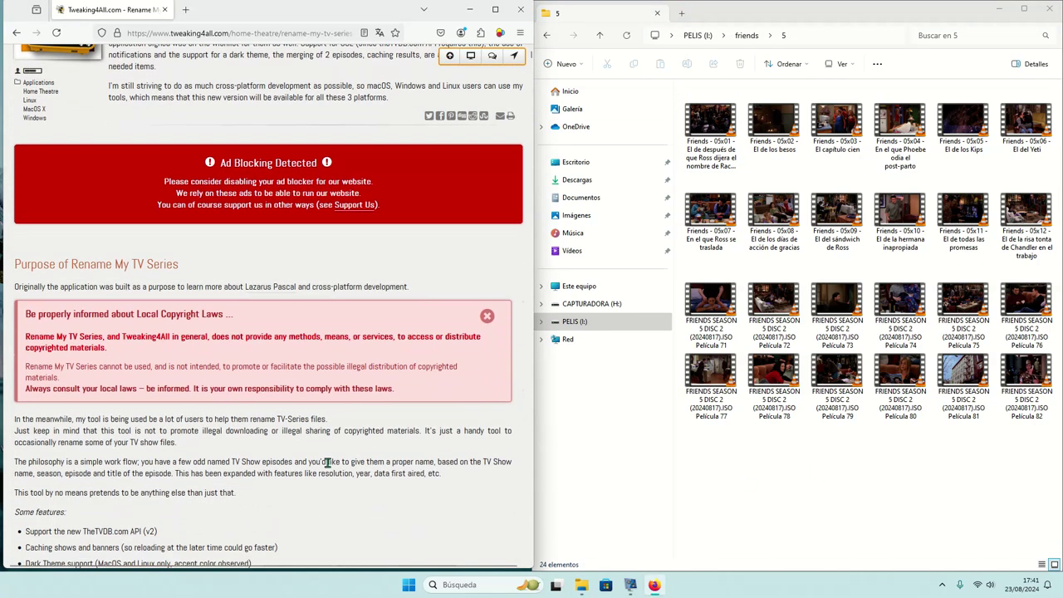
scroll(328, 465, down, 3)
scroll(328, 467, up, 8)
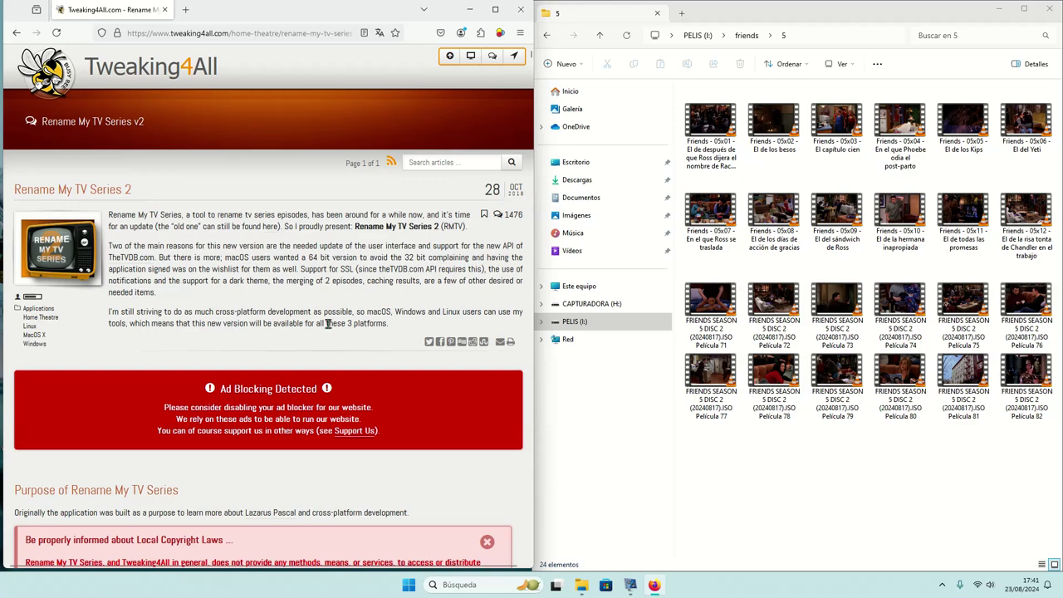
scroll(328, 324, down, 3)
scroll(365, 386, down, 3)
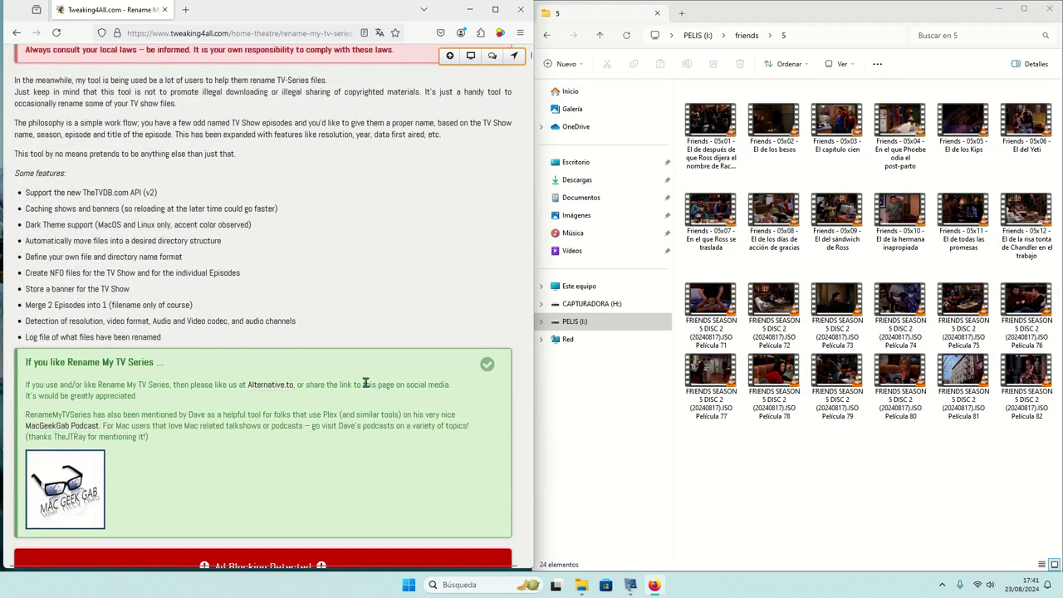
scroll(365, 384, down, 3)
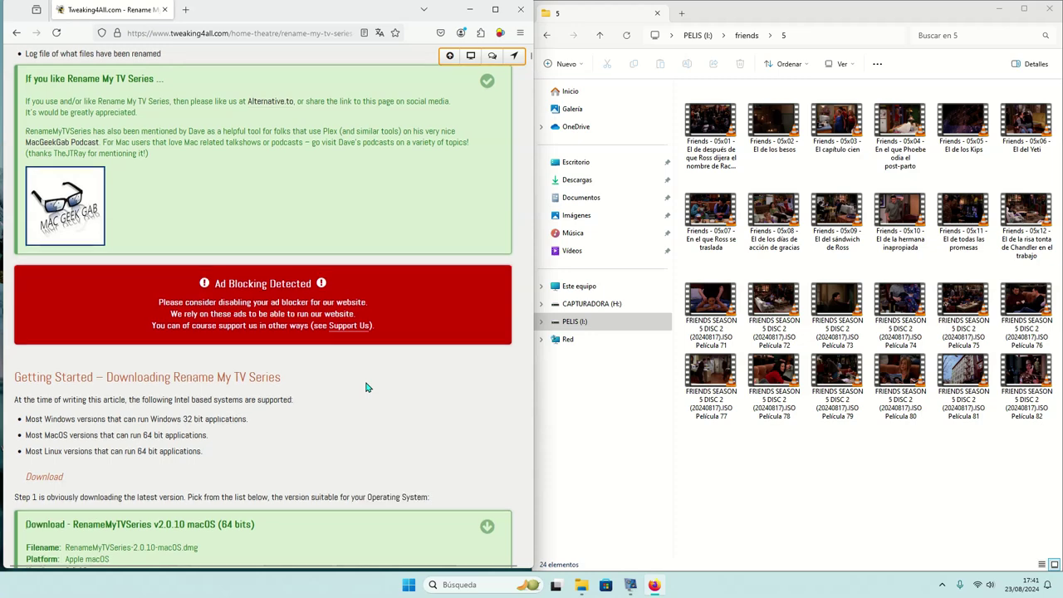
scroll(368, 387, down, 2)
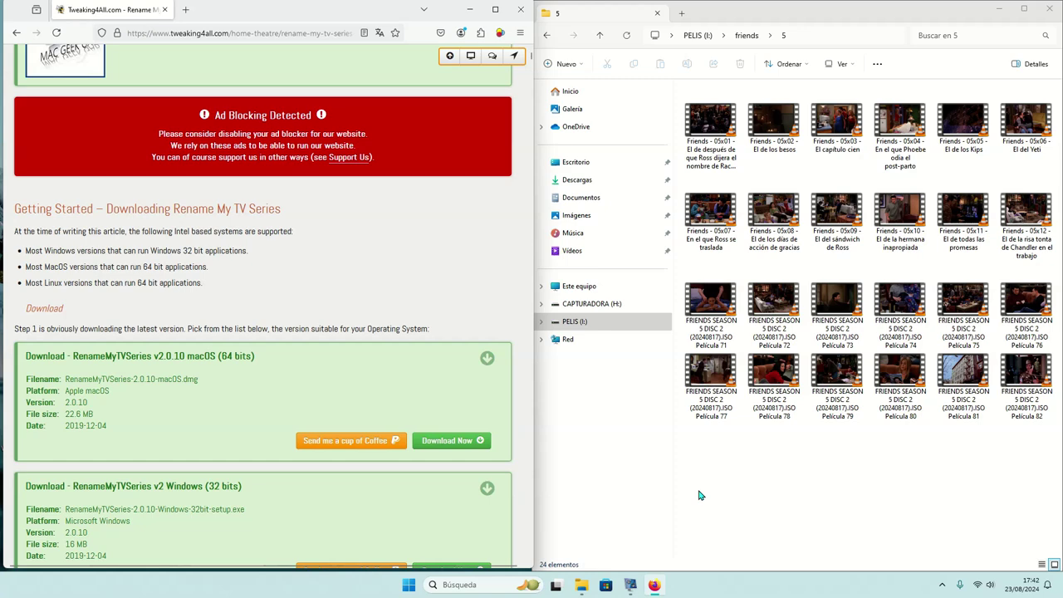
scroll(199, 410, down, 1)
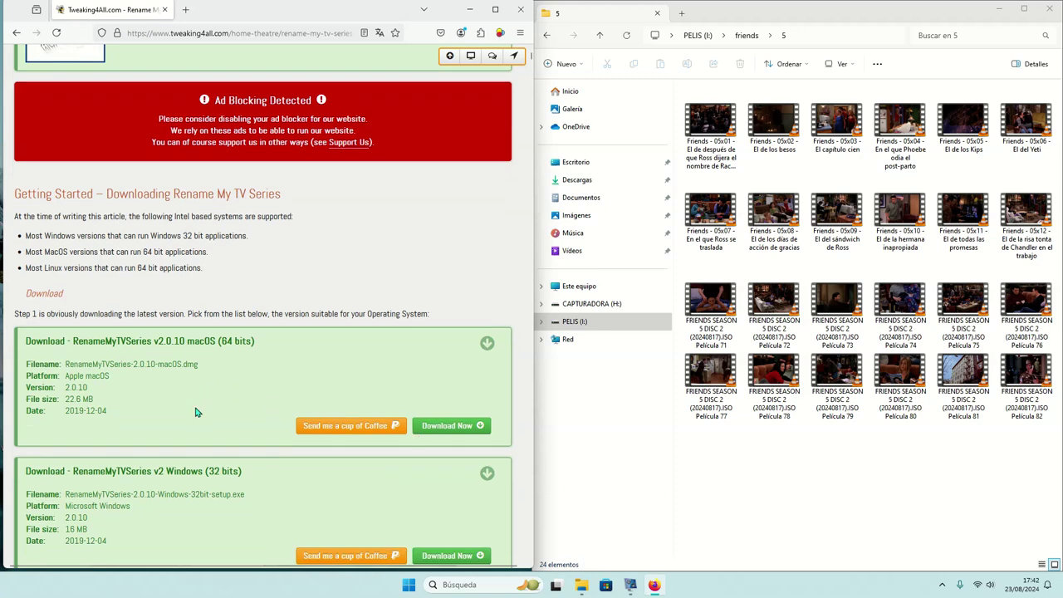
scroll(232, 380, down, 1)
scroll(231, 381, down, 2)
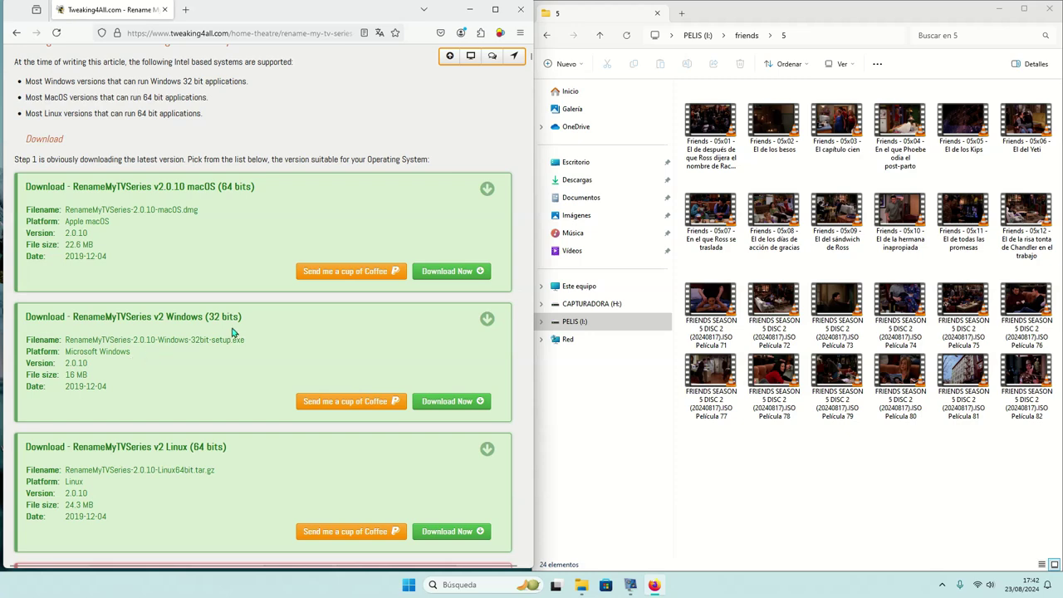
scroll(232, 341, down, 1)
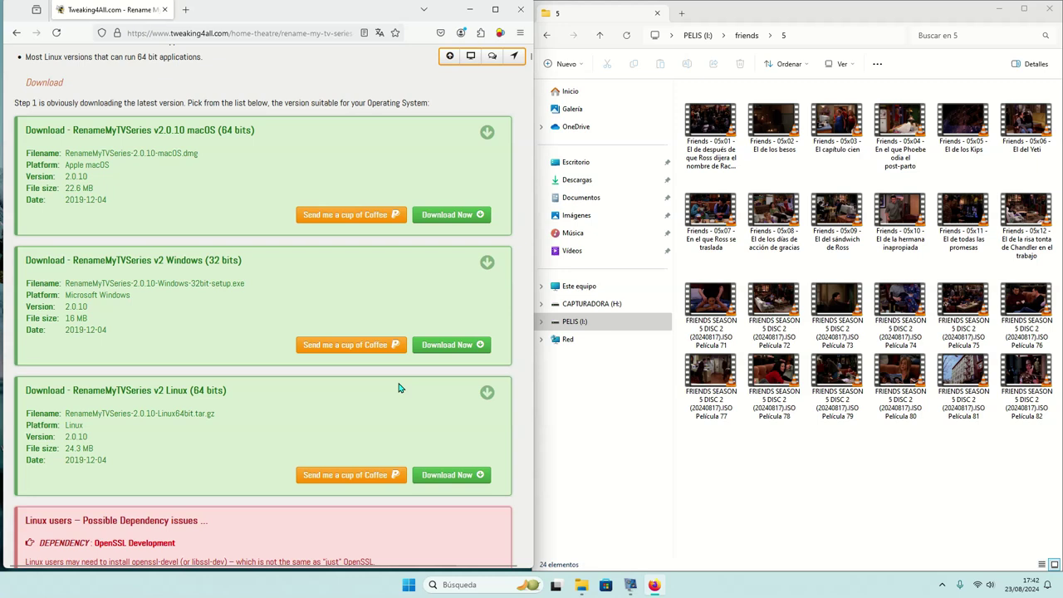
click(448, 347)
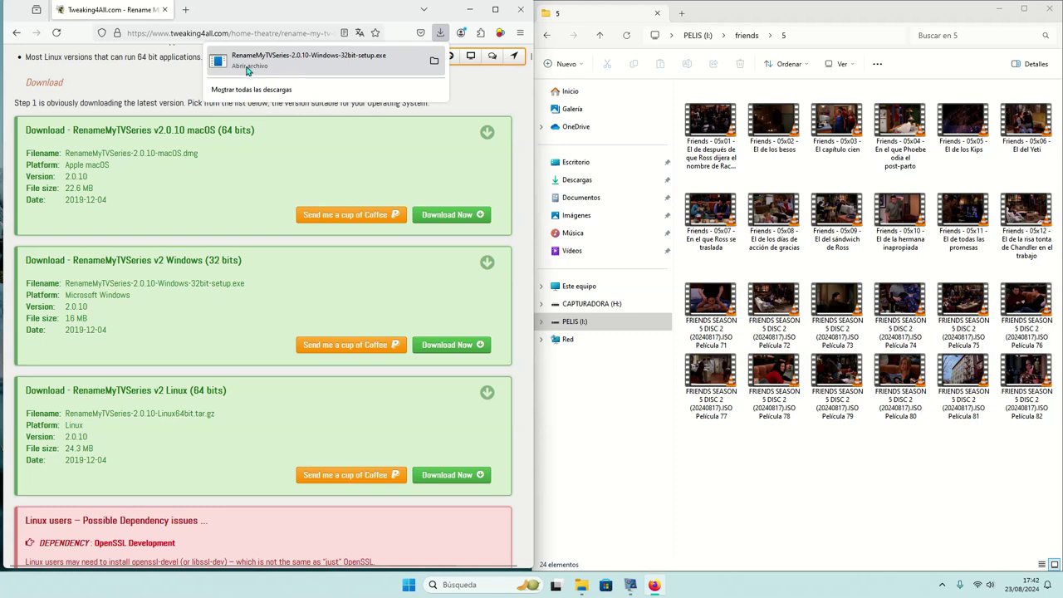
- Run the downloaded setup and install Rename My TV Series with the default destination, Start Menu folder and desktop shortcut
click(246, 71)
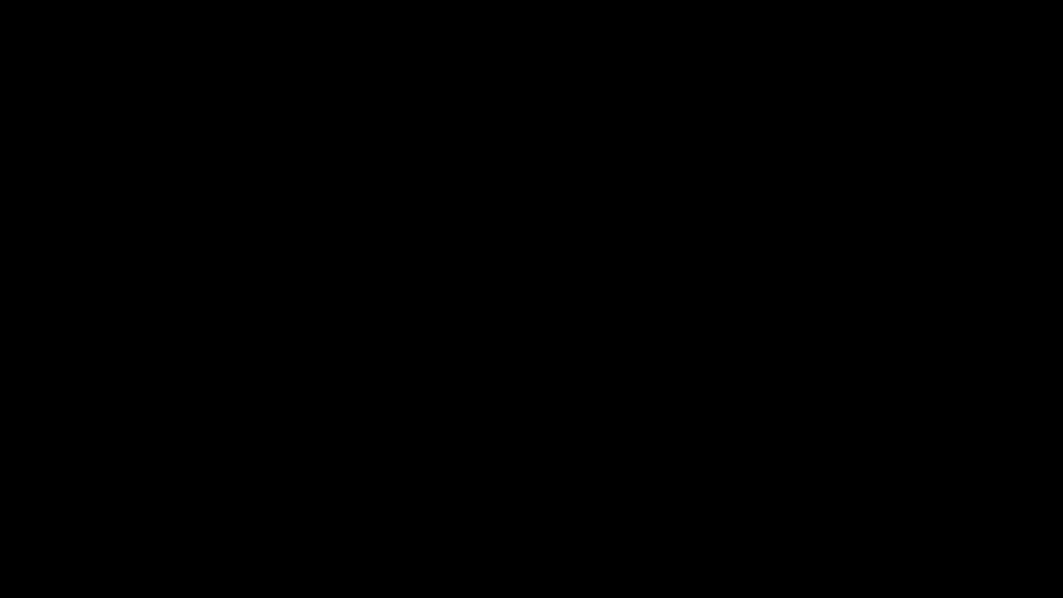
click(453, 393)
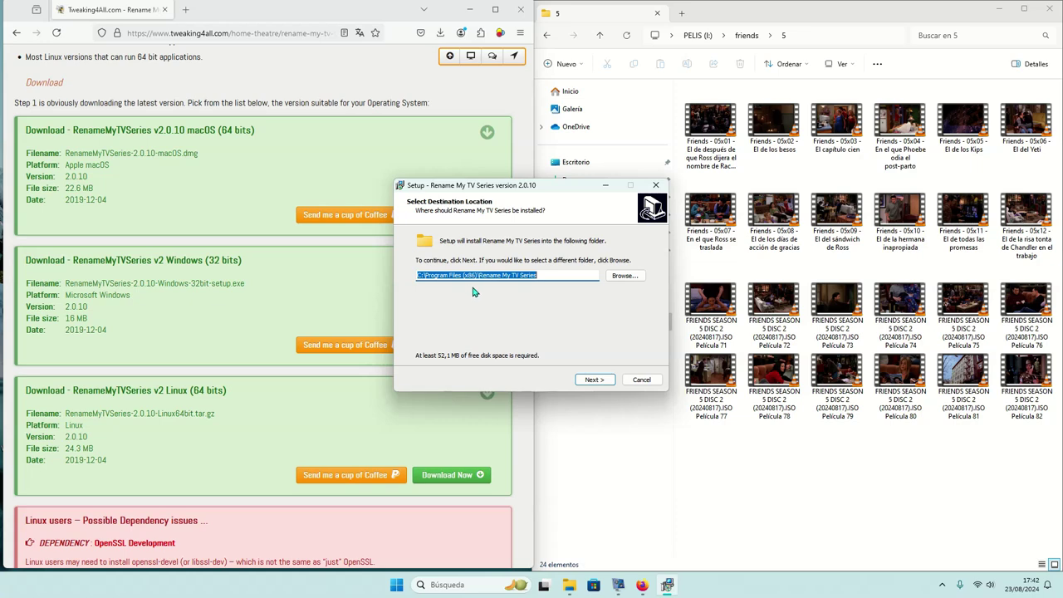
click(591, 379)
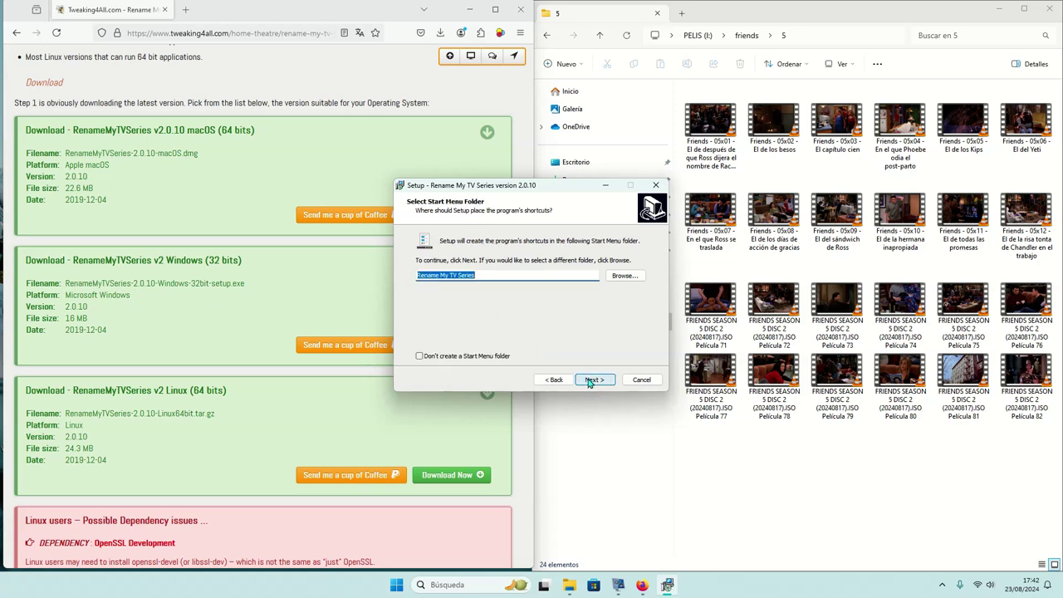
click(588, 382)
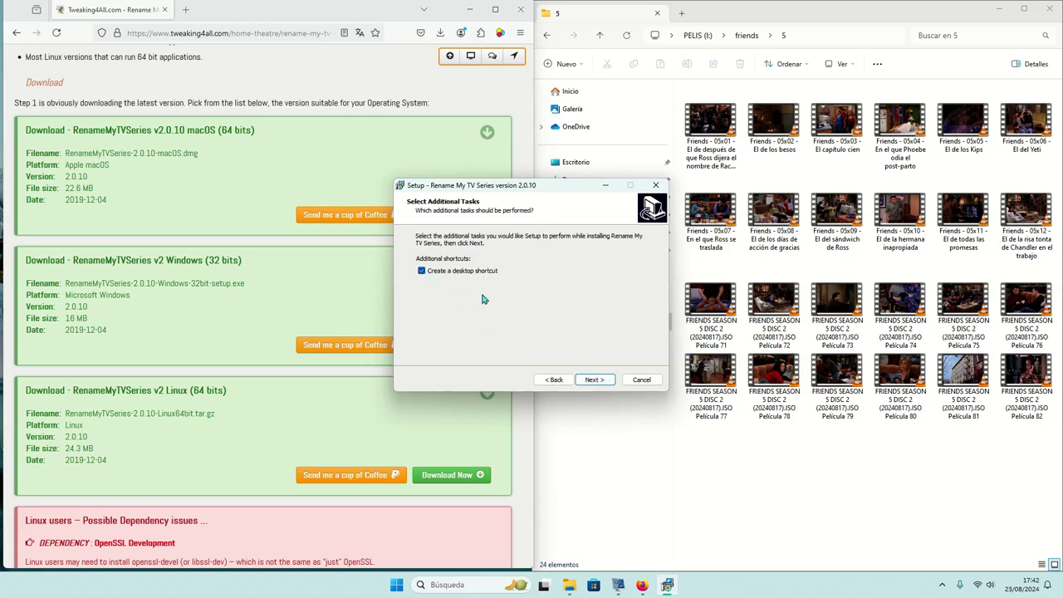
click(593, 381)
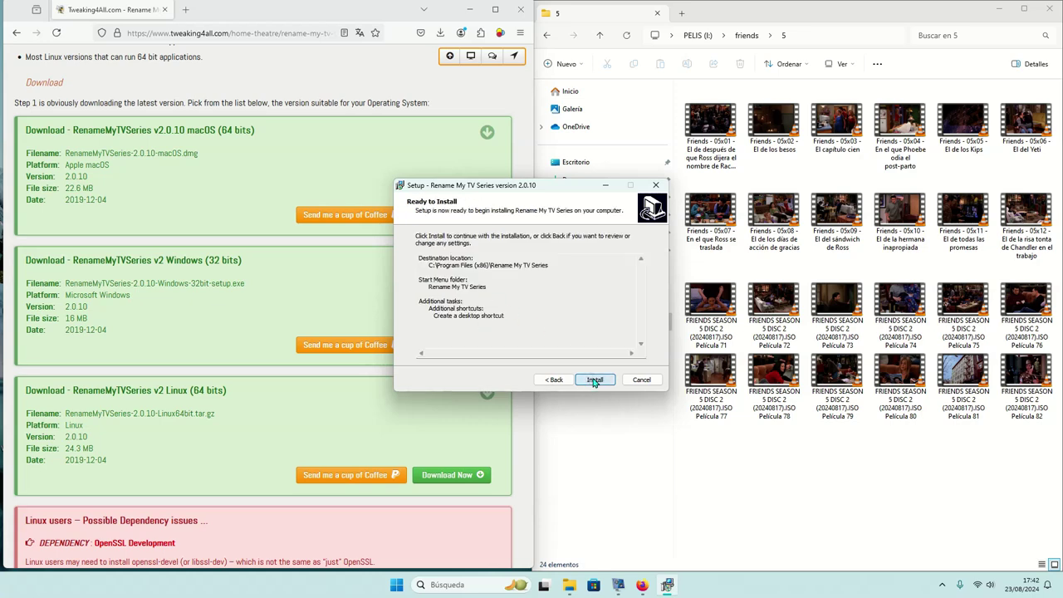
click(595, 380)
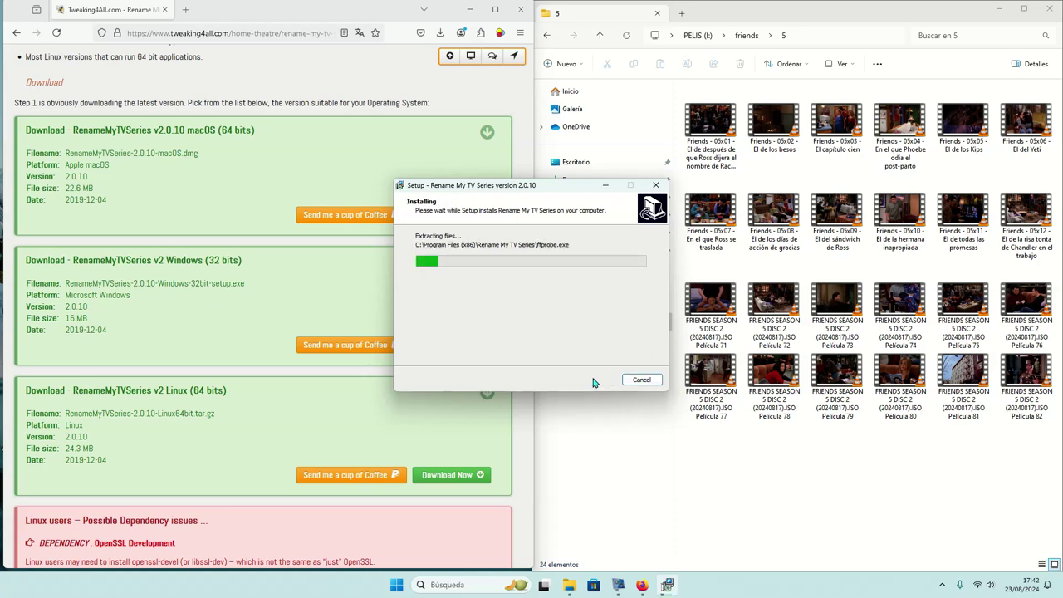
- Close the browser and finish the setup wizard with the option to launch Rename My TV Series enabled
click(525, 10)
drag(551, 192, 379, 139)
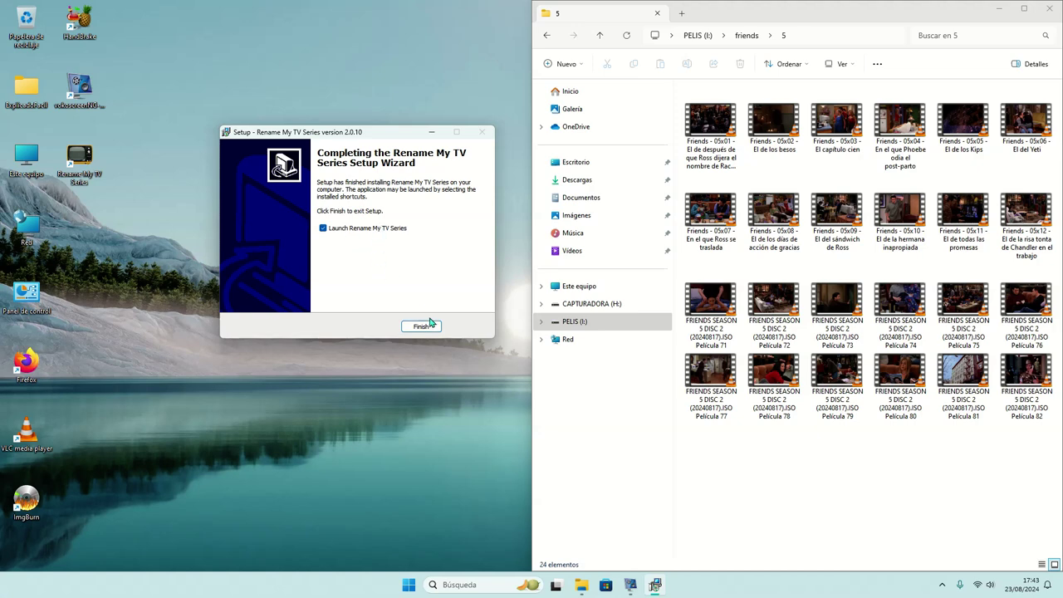
click(426, 327)
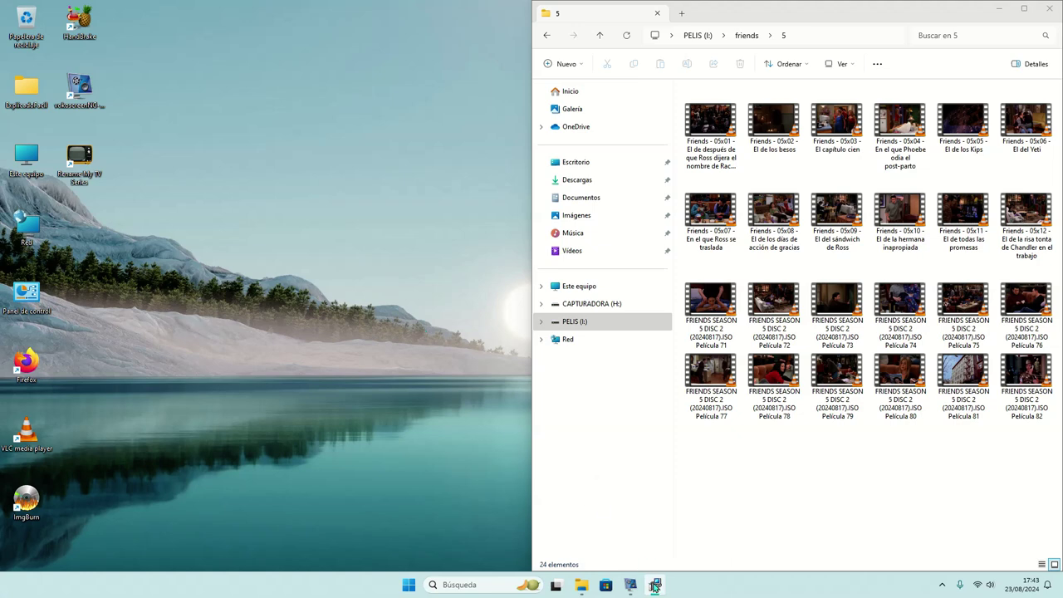
mouse_move(655, 587)
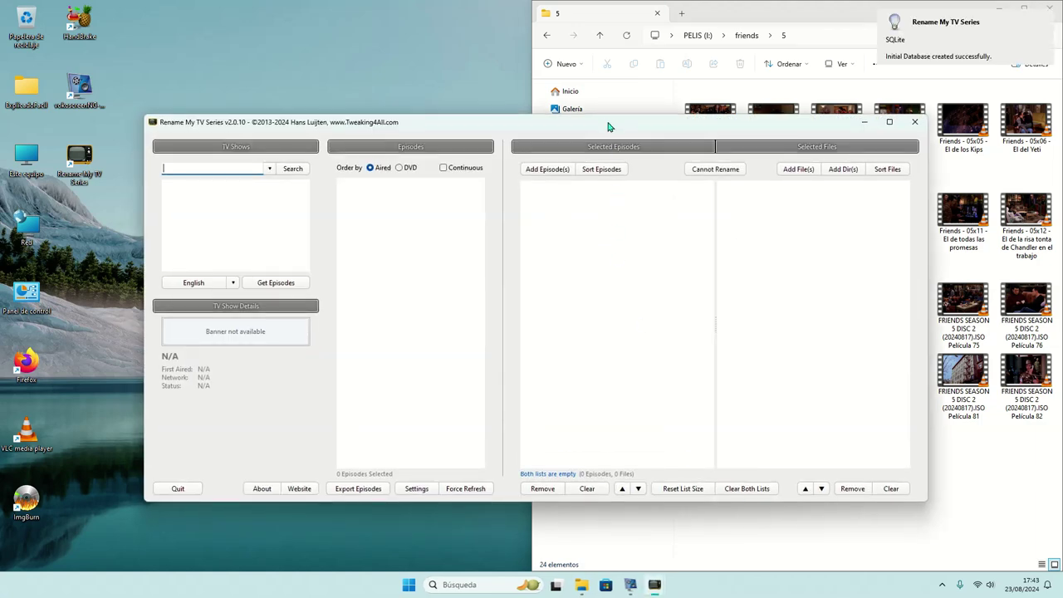
- Move the Rename My TV Series window off the video folder and set the episode language to Spanish
drag(609, 124, 465, 43)
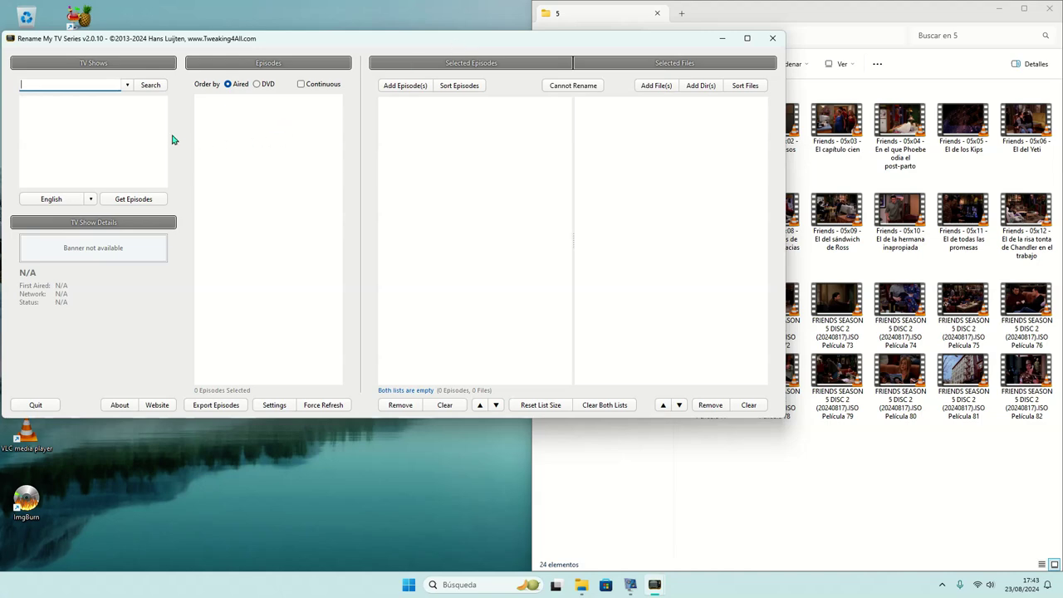
click(92, 200)
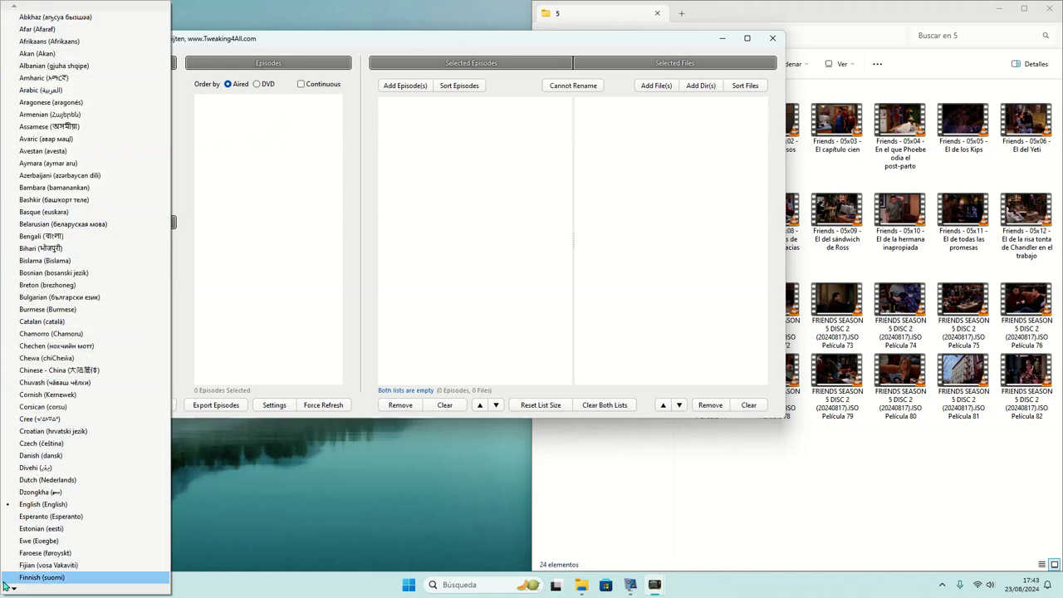
mouse_move(14, 589)
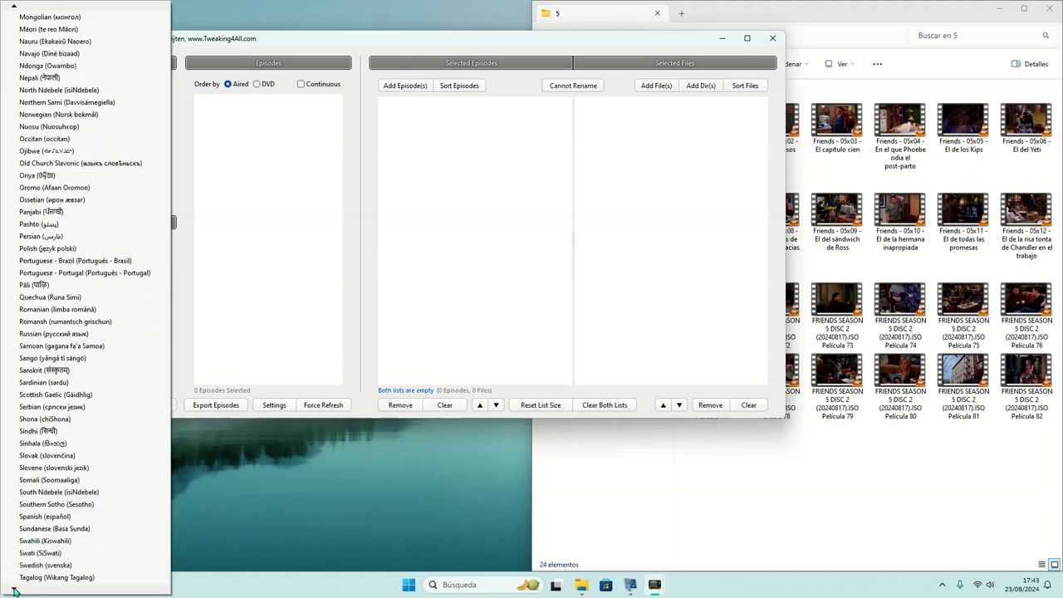
click(46, 516)
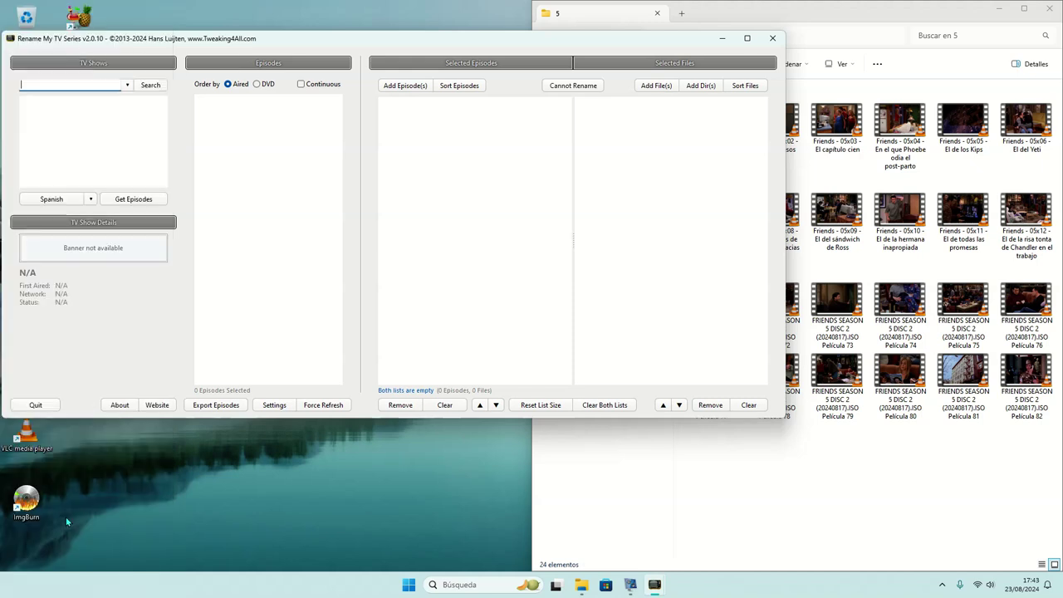
- Search the TV shows for "friends"
click(53, 84)
text(friends)
key(Return)
key(Return)
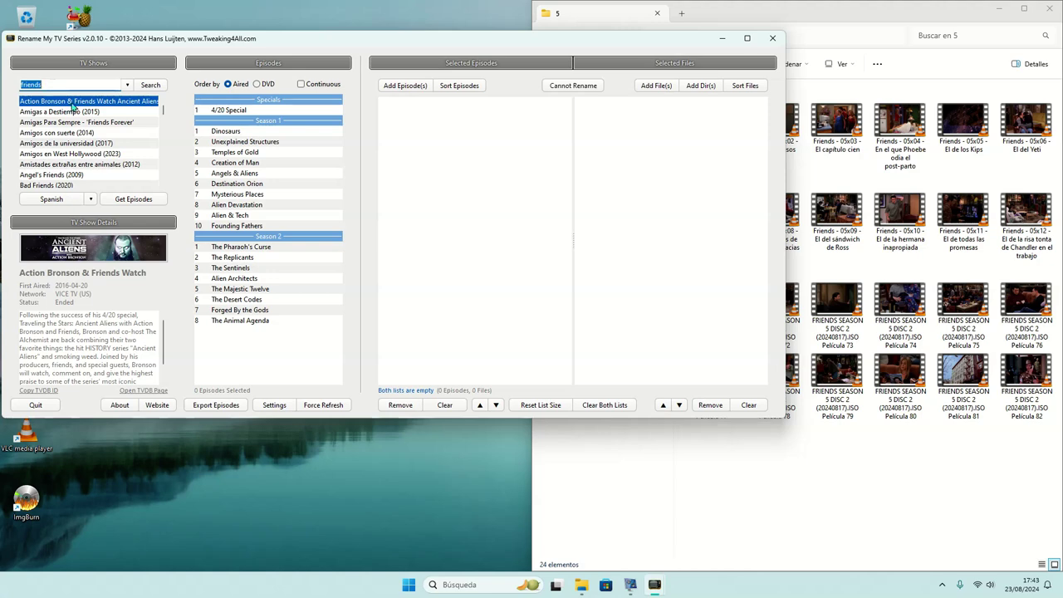
- Tile the Rename My TV Series window and the season 5 video folder side by side
drag(339, 40, 2, 197)
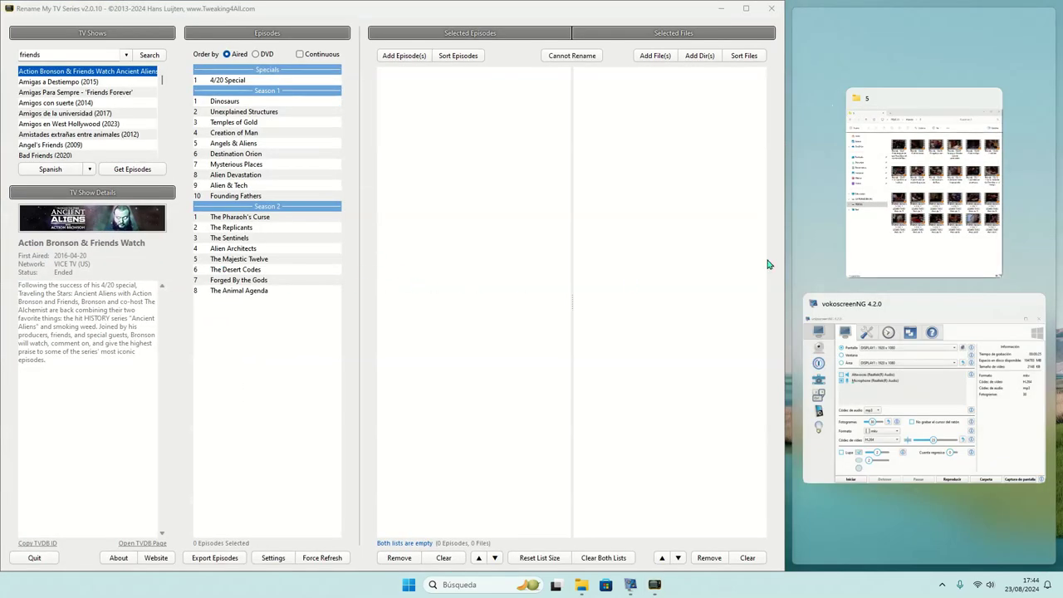
click(913, 241)
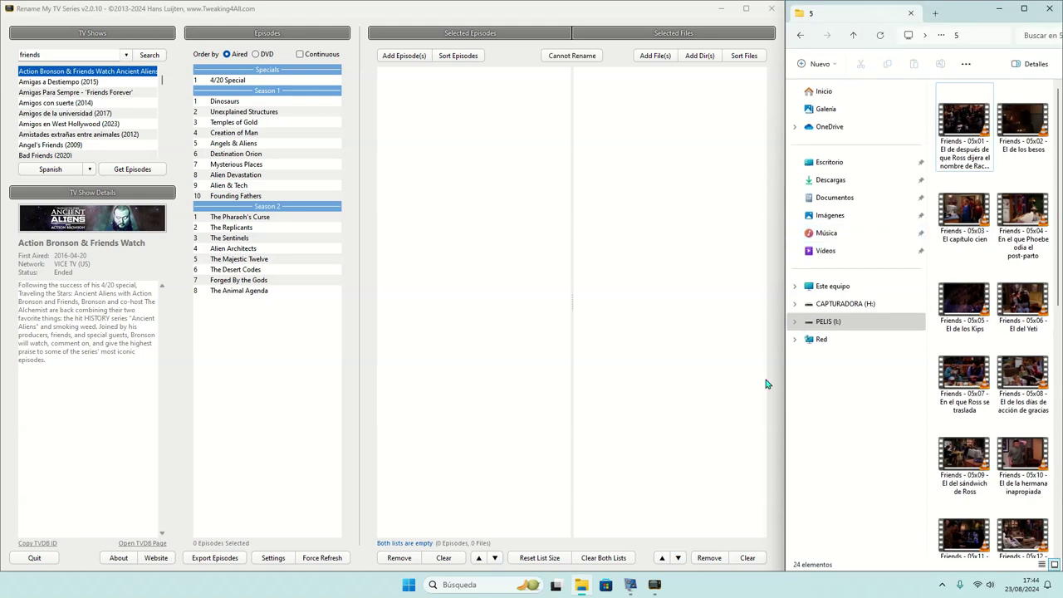
- Select Friends (1994) from the found TV shows to load its episodes
scroll(80, 129, down, 1)
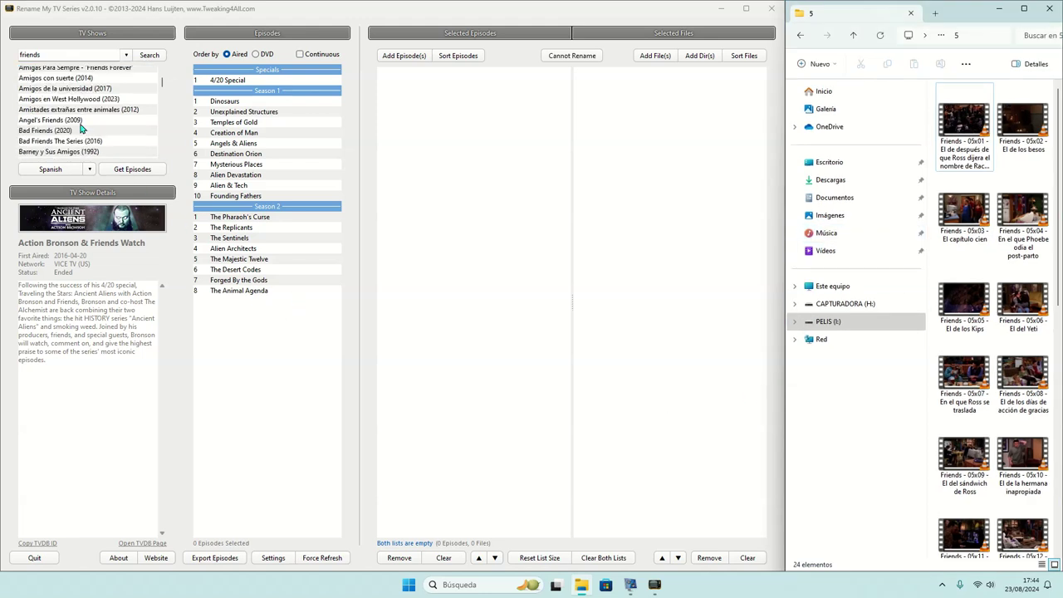
scroll(80, 129, down, 2)
scroll(81, 129, down, 2)
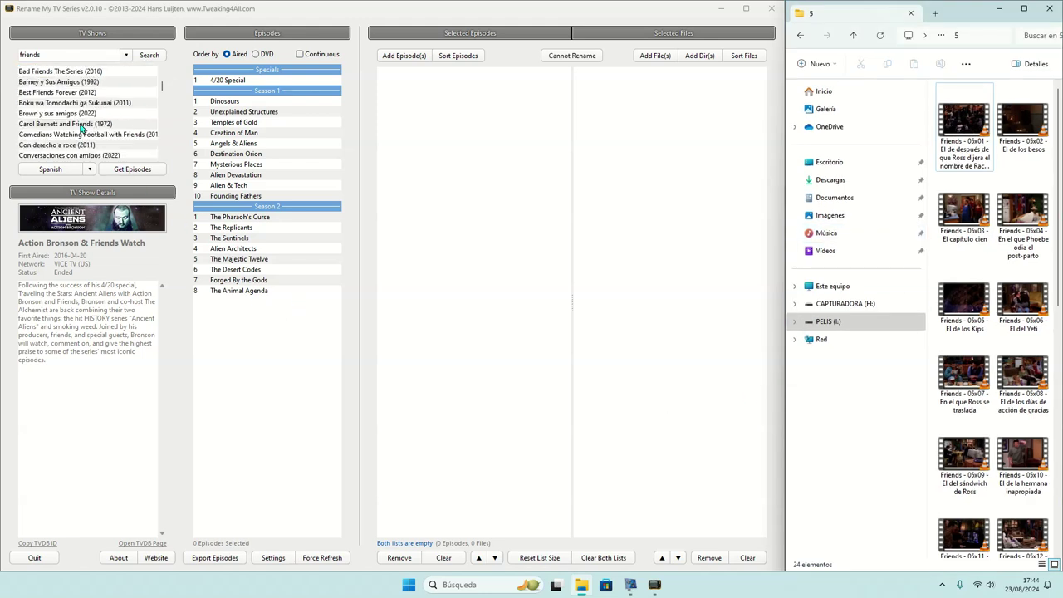
scroll(81, 128, down, 4)
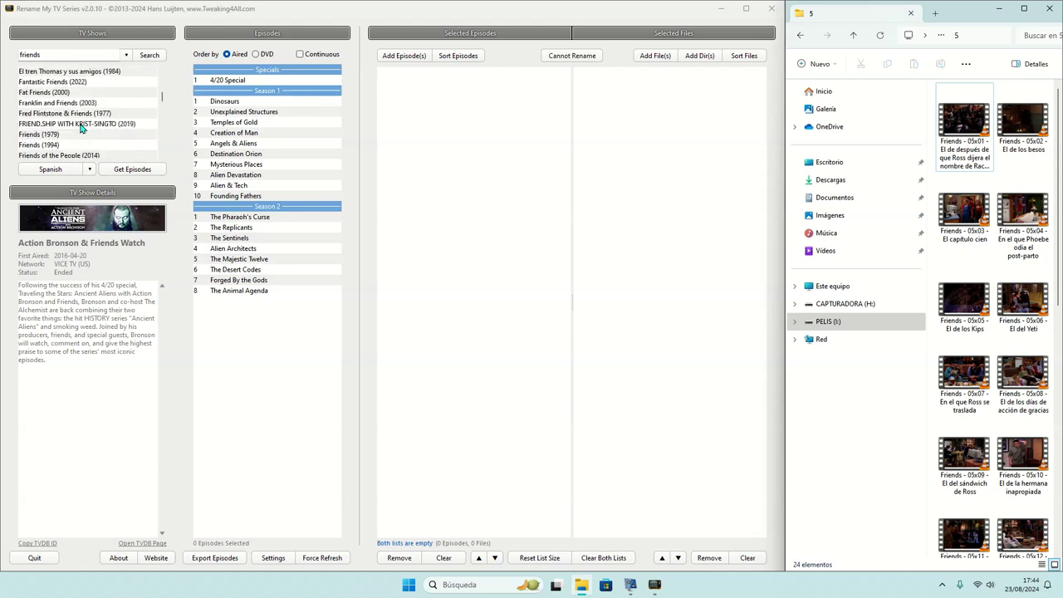
click(50, 145)
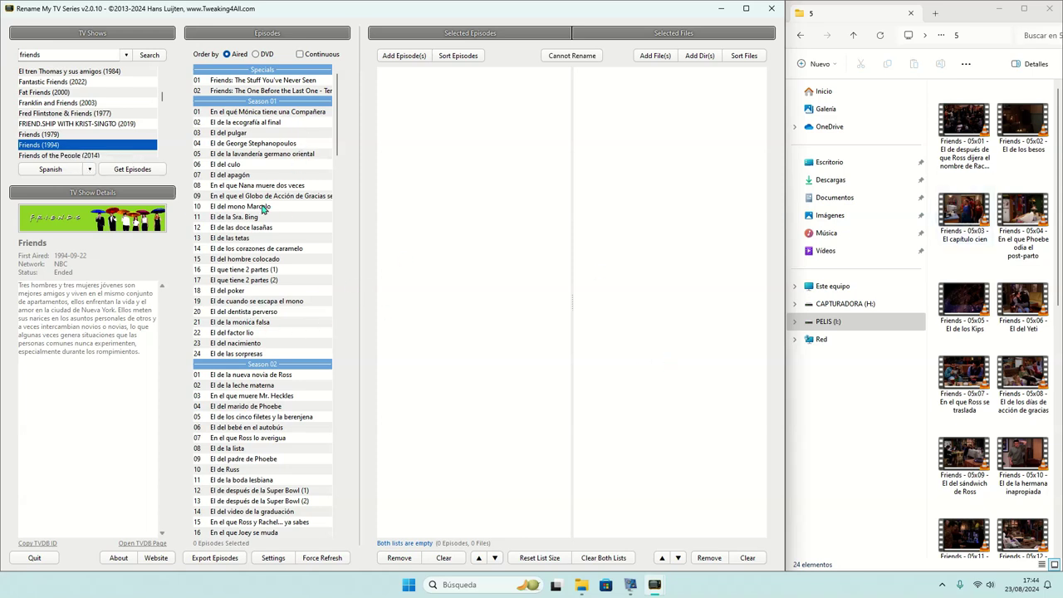
- Select all of season 5, episodes 01 to 24, in the episode list
scroll(263, 209, down, 17)
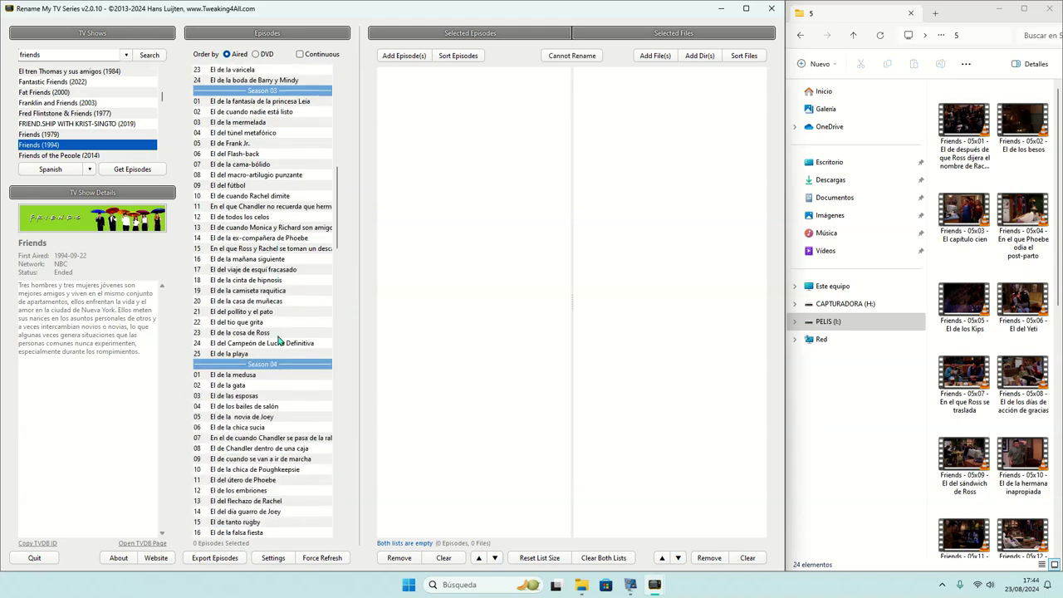
scroll(292, 366, down, 6)
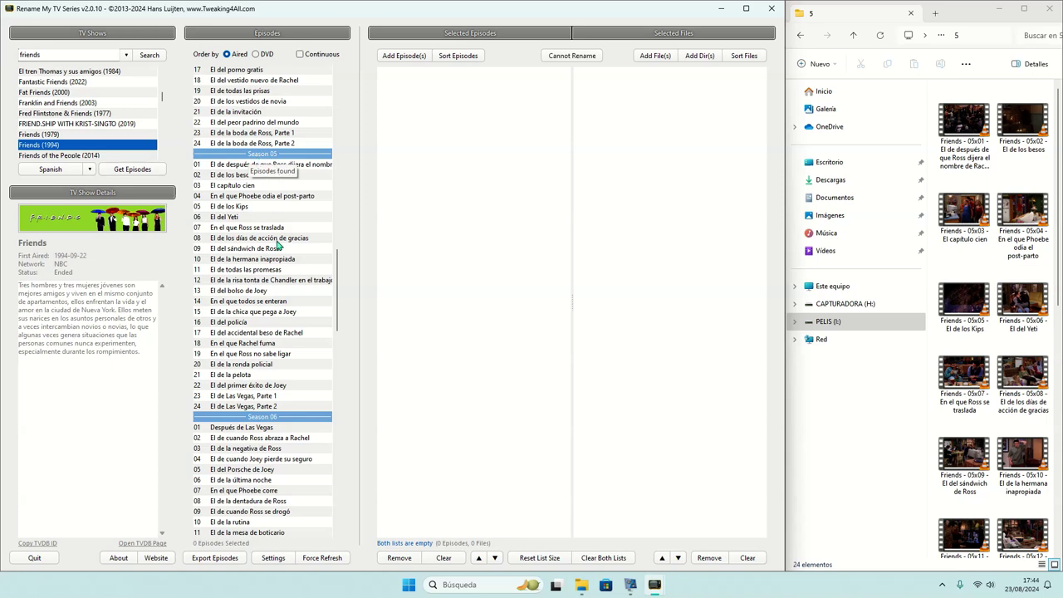
click(242, 292)
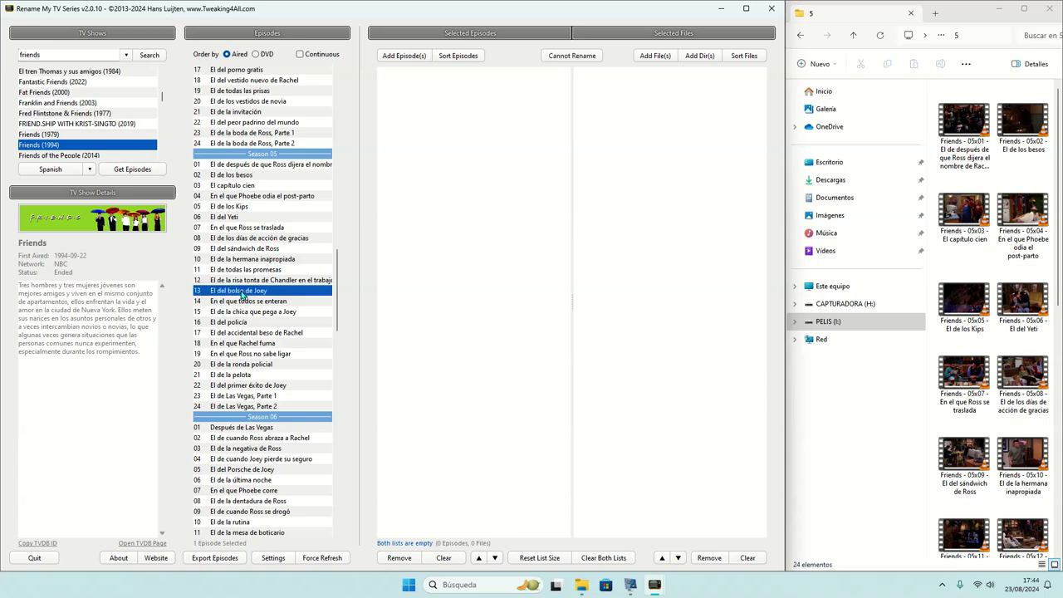
click(278, 165)
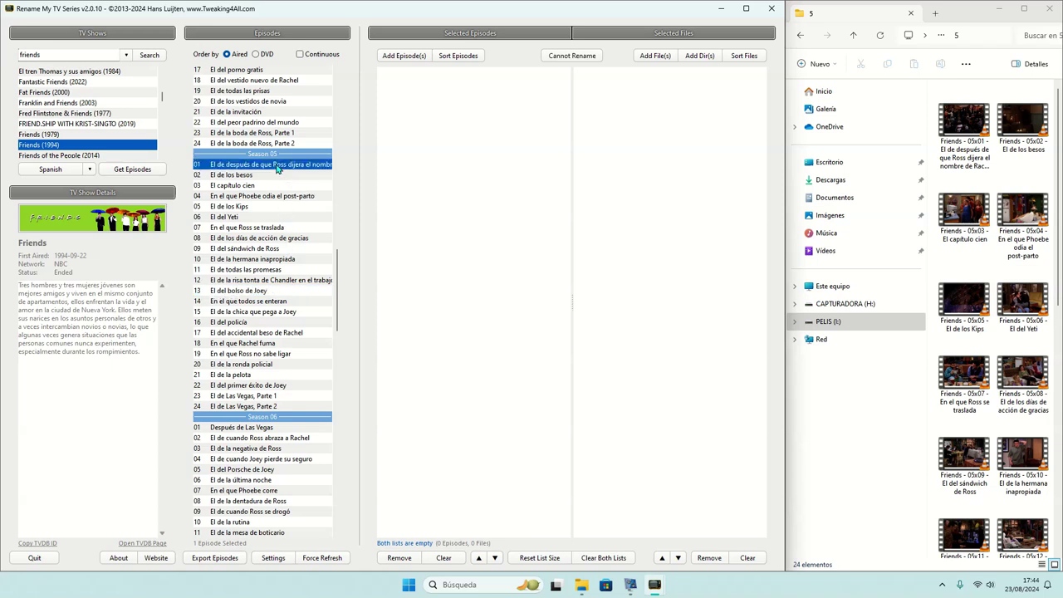
shift+click(261, 407)
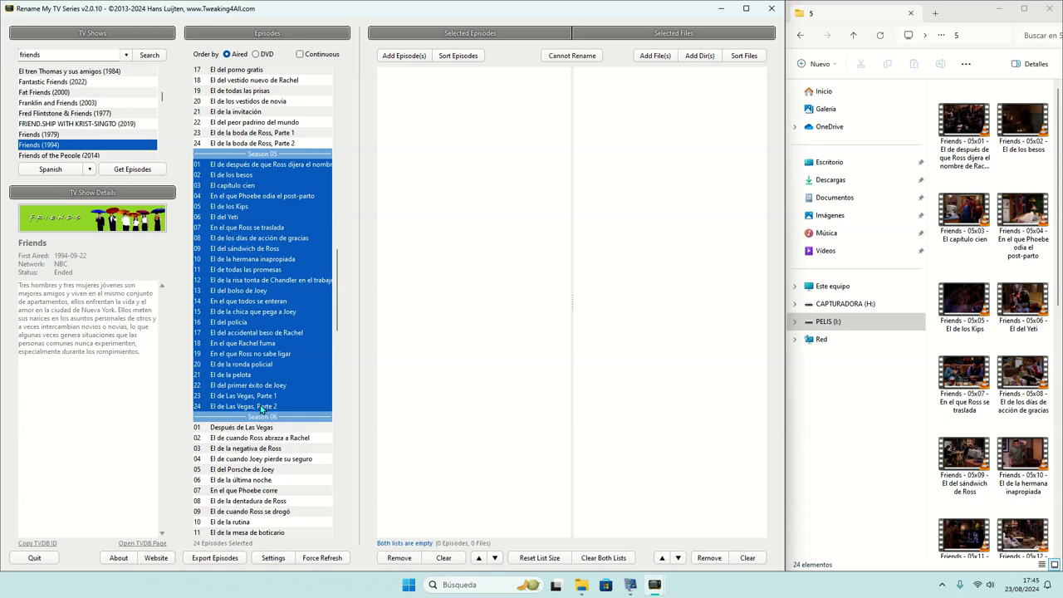
- Select only season 5 episodes 13 to 24 and add them to the selected episodes
click(232, 292)
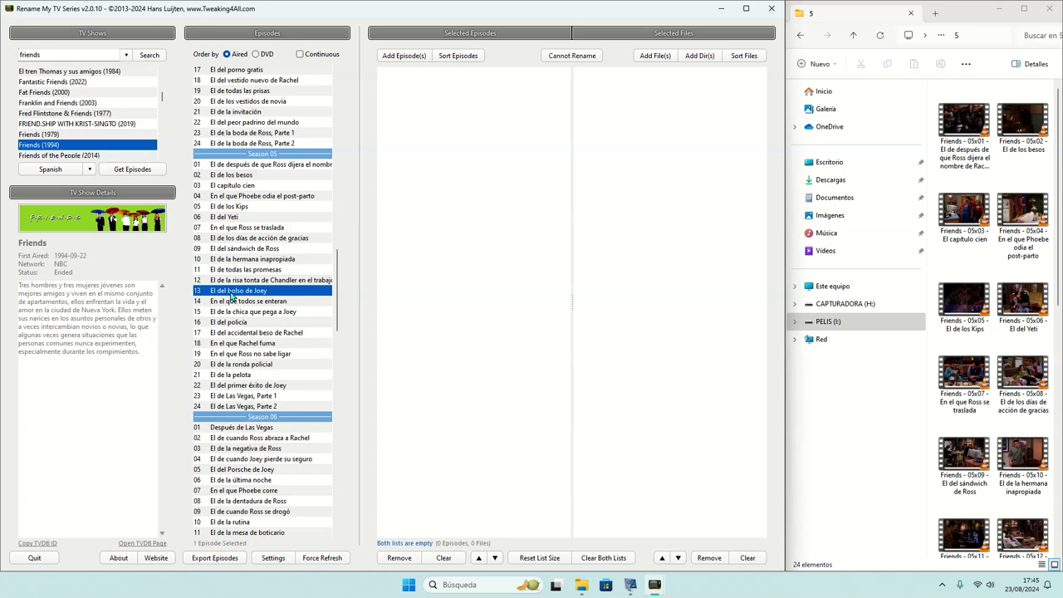
shift+click(257, 406)
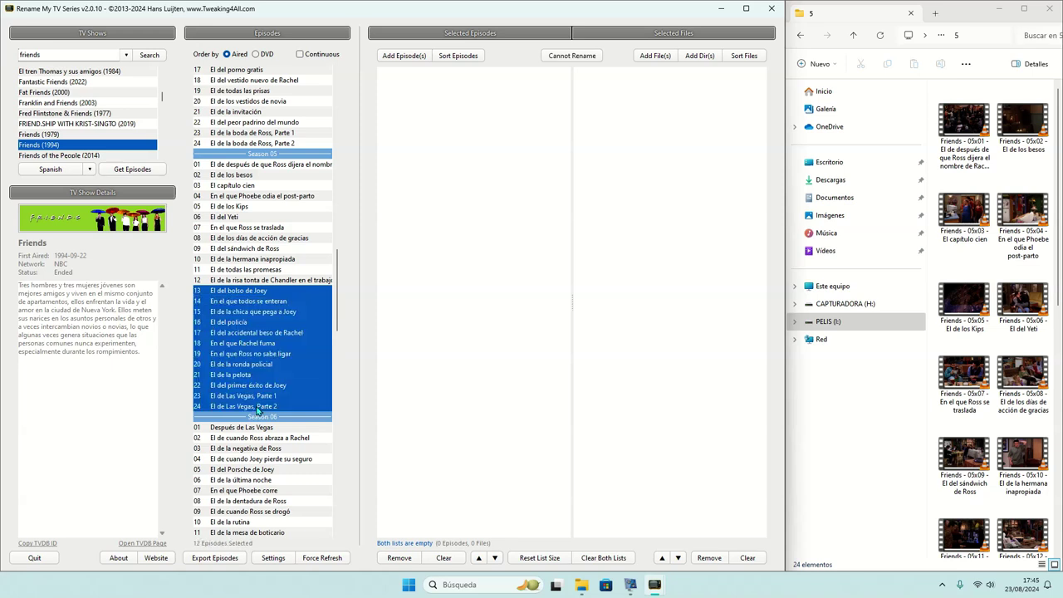
click(403, 57)
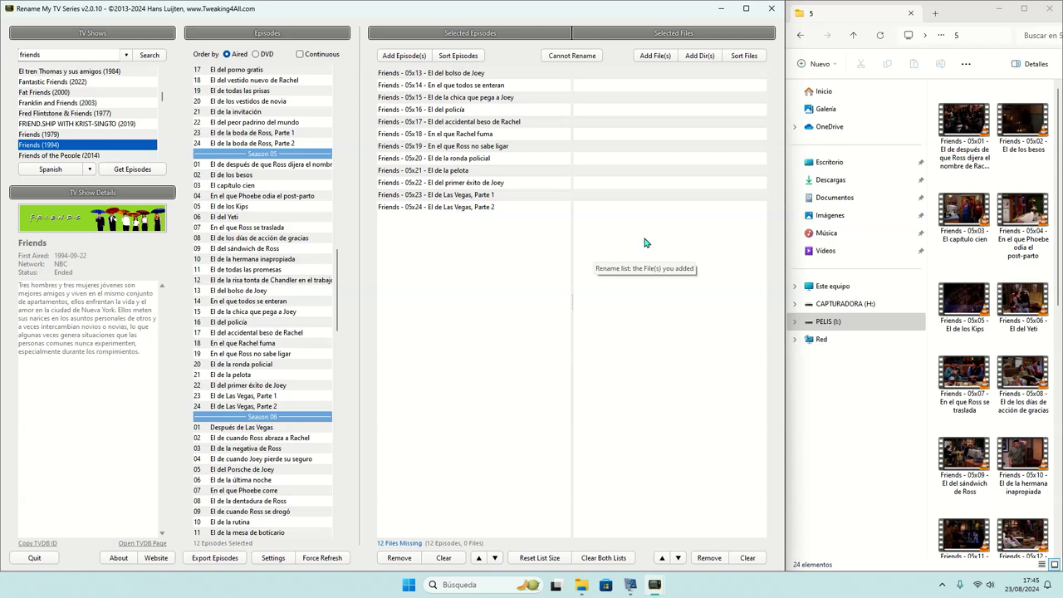
- Start adding video files and browse to the friends\5 folder on the PELIS (I:) drive
click(663, 61)
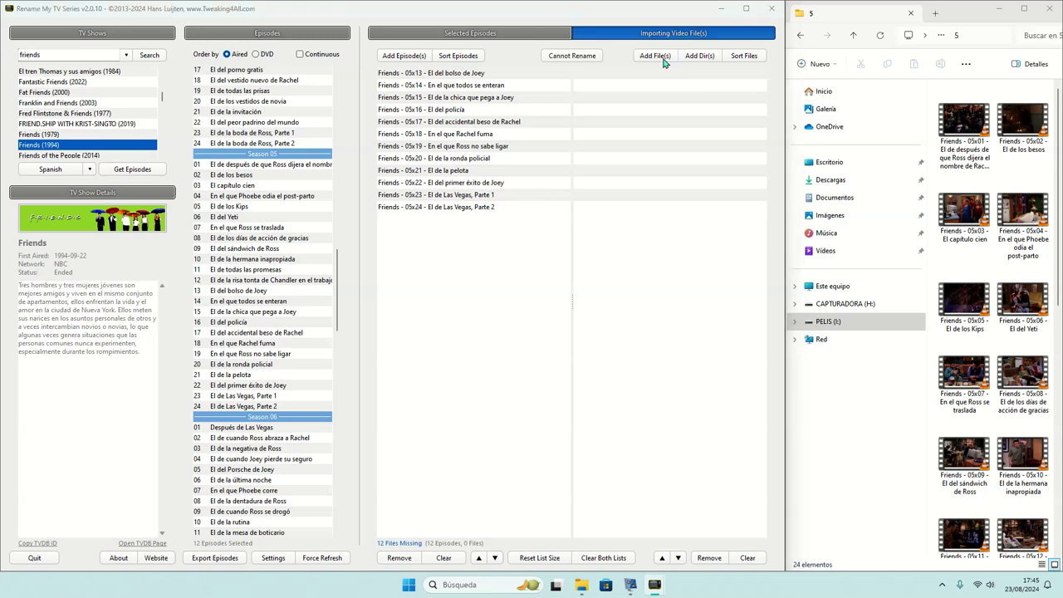
scroll(40, 233, down, 3)
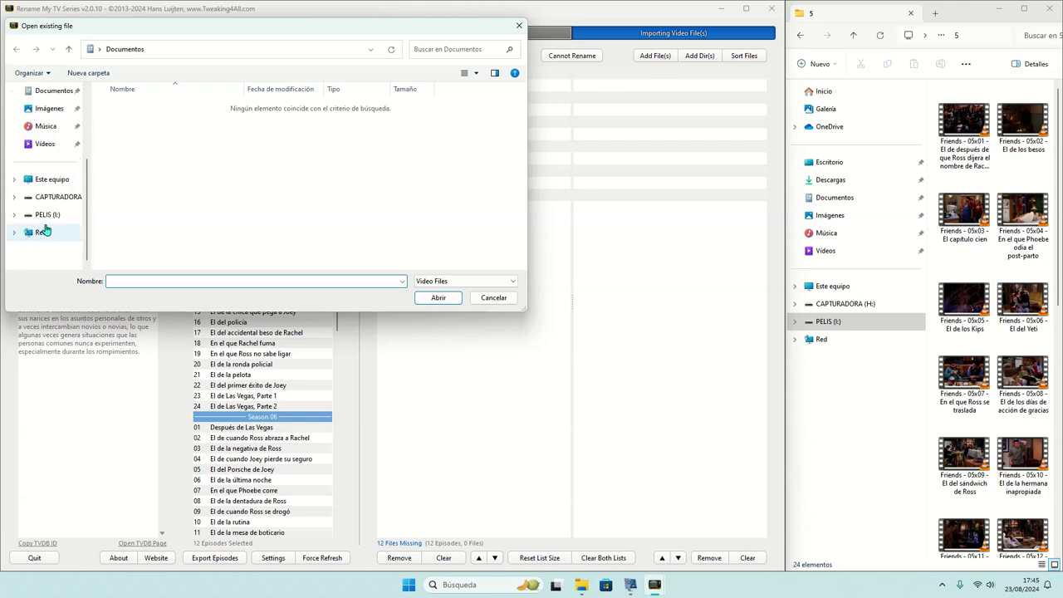
click(48, 216)
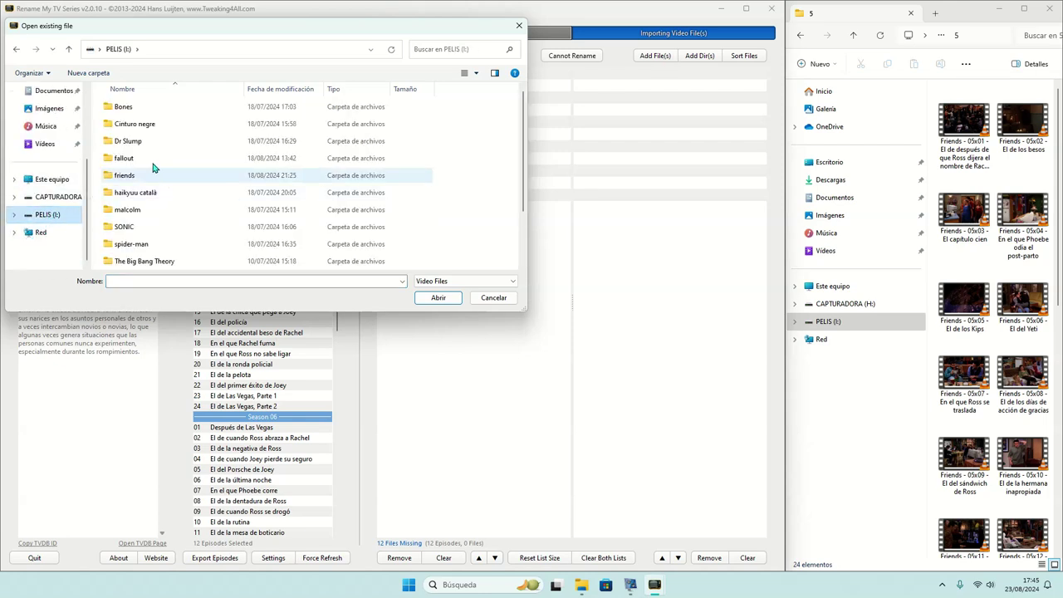
double_click(124, 175)
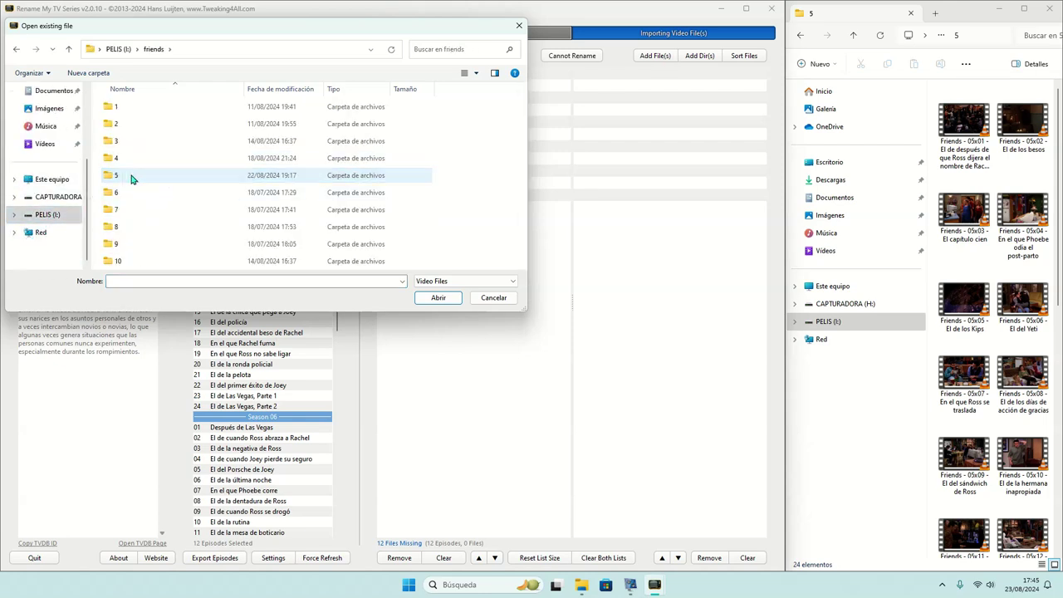
double_click(126, 177)
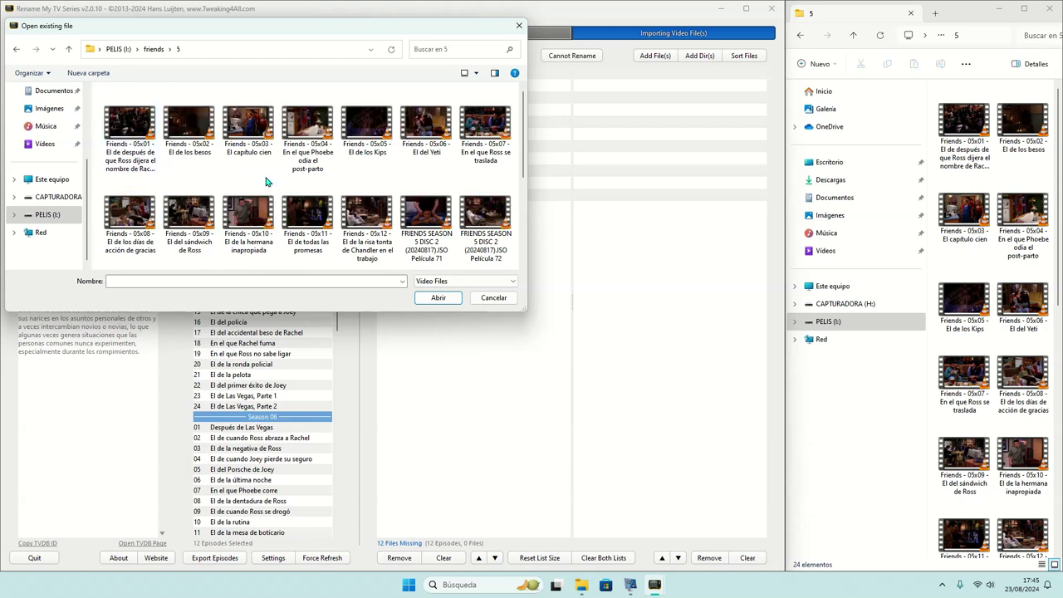
- Add the FRIENDS SEASON 5 DISC 2 files from Película 71 to Película 82 to the selected files
click(426, 218)
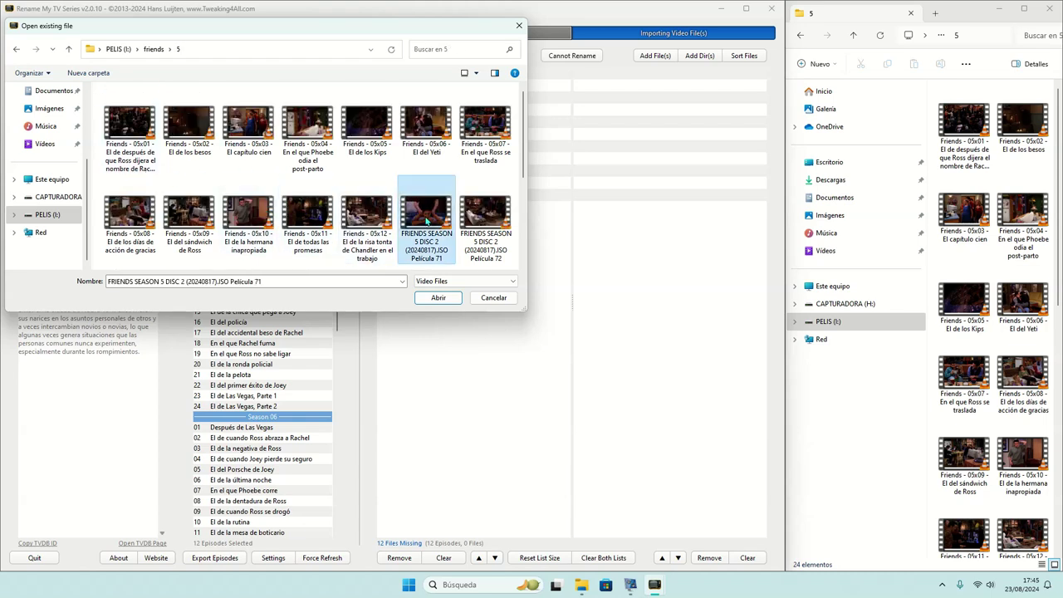
scroll(427, 221, down, 3)
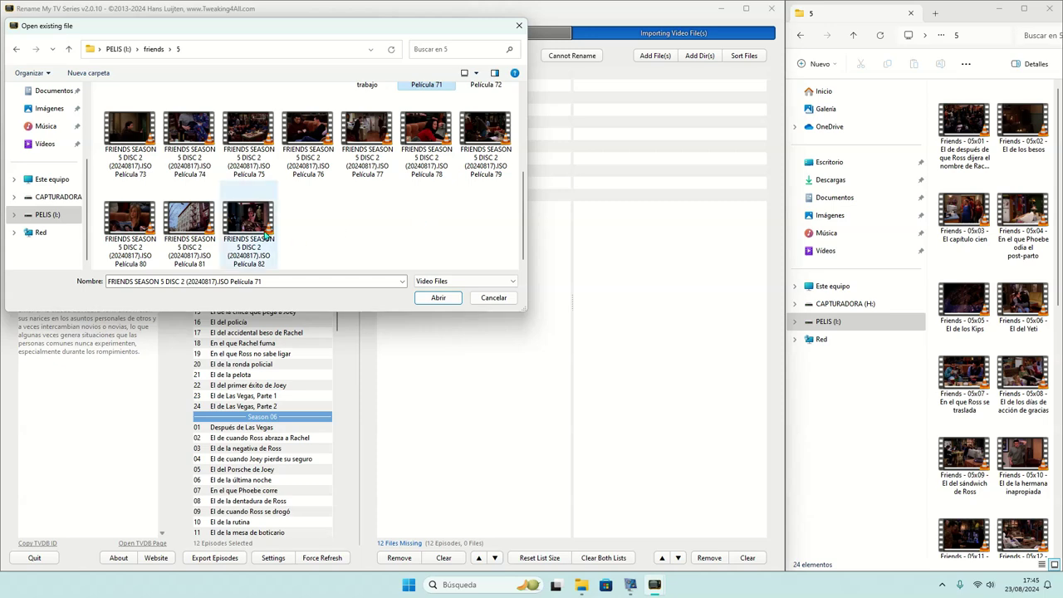
shift+click(260, 235)
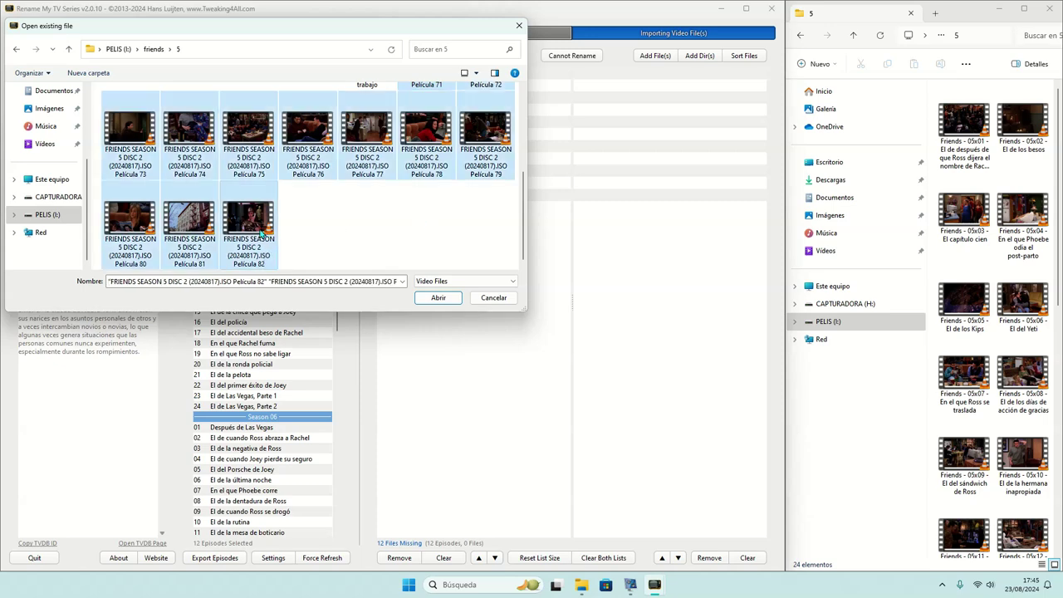
click(427, 301)
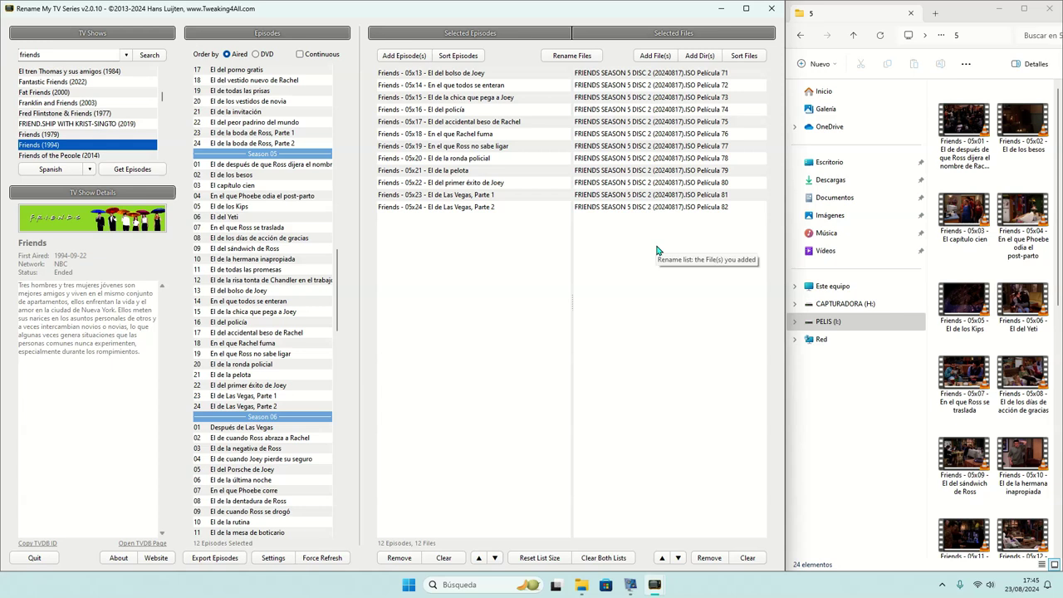
- Rename the selected files to the matching episode titles and maximize the season 5 folder window to check the file names
click(569, 58)
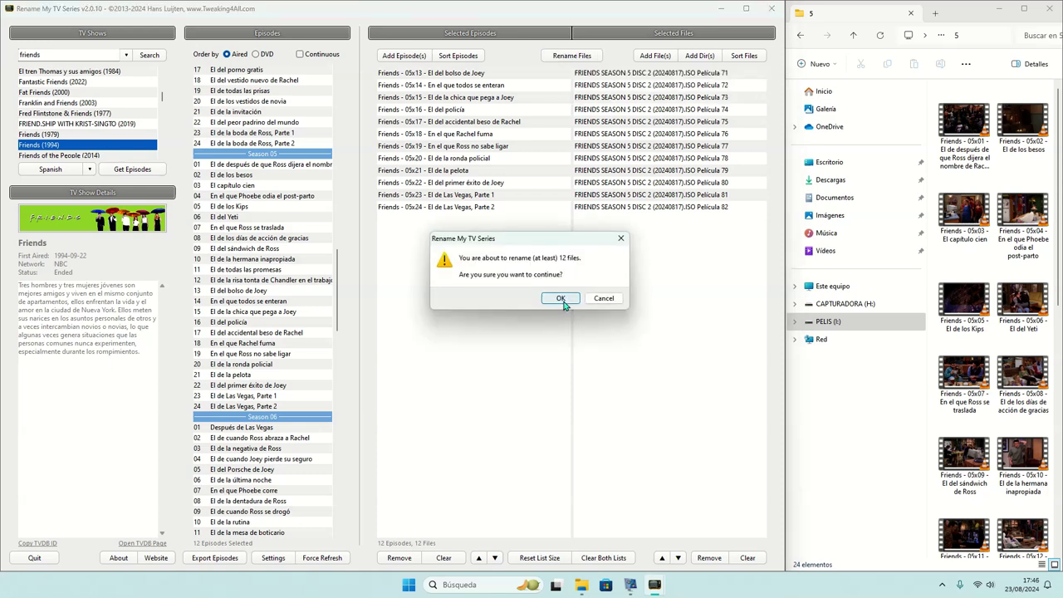
click(562, 299)
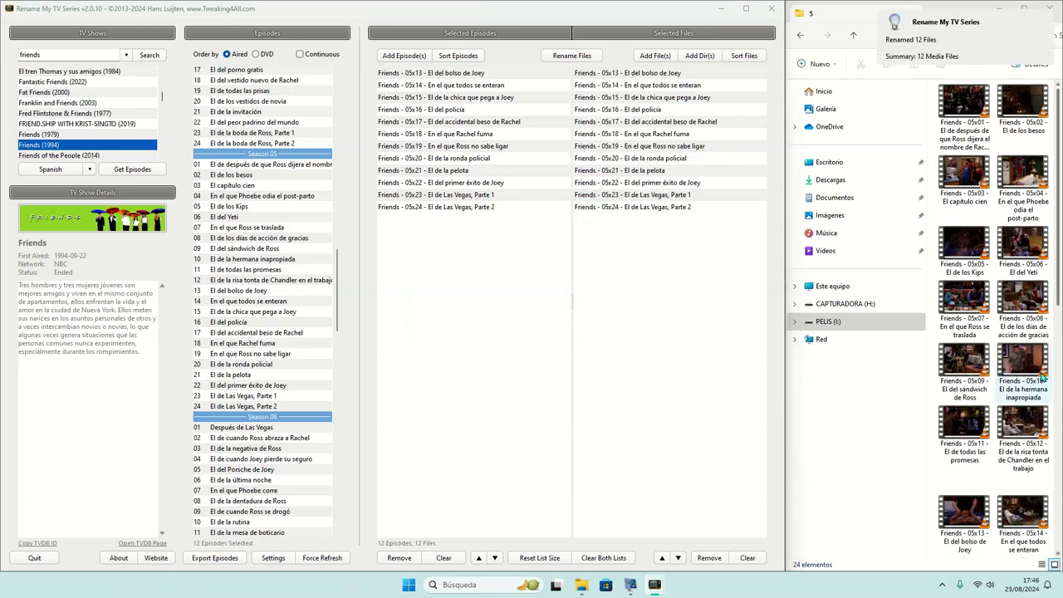
click(1024, 9)
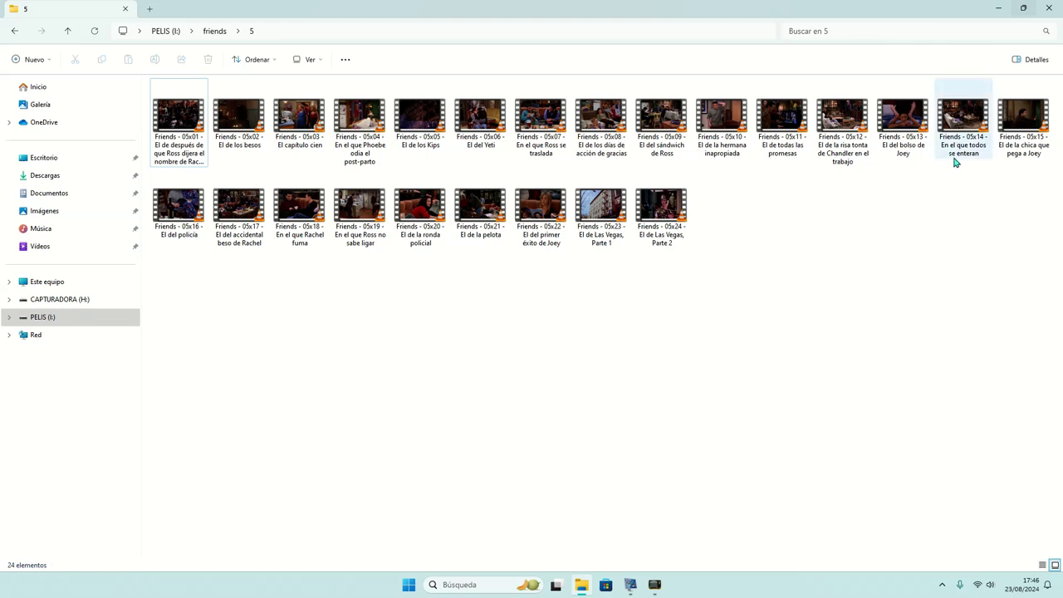
mouse_move(955, 162)
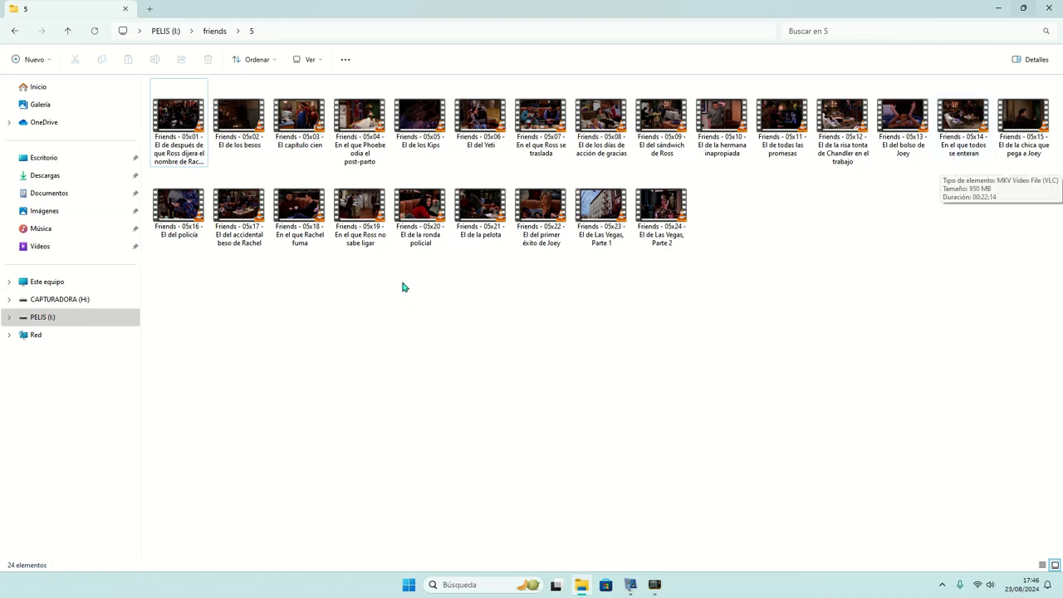
- Close the season 5 folder window and maximize the Rename My TV Series window
click(1049, 11)
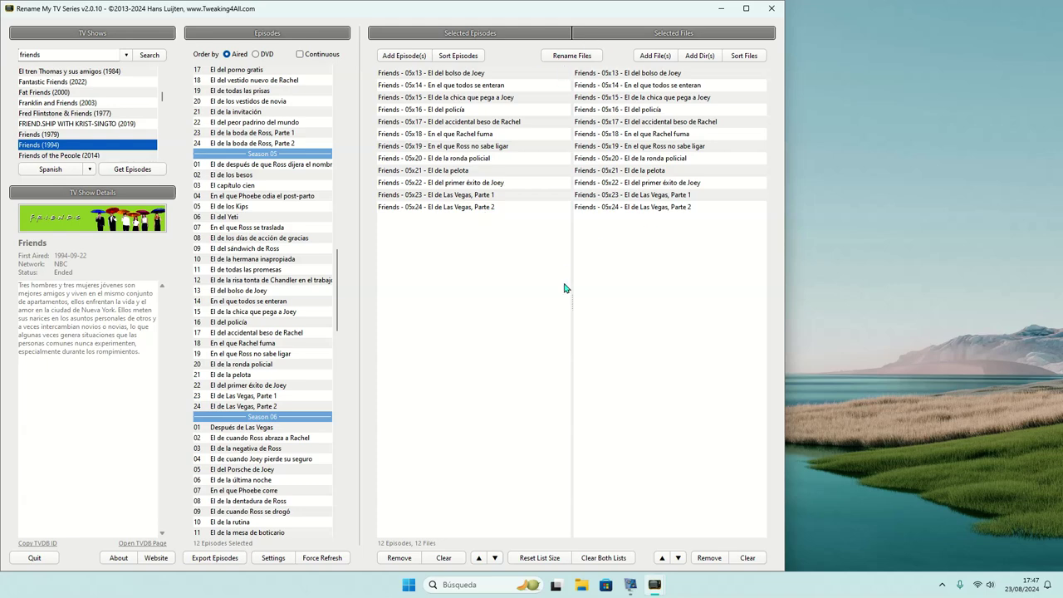
click(747, 10)
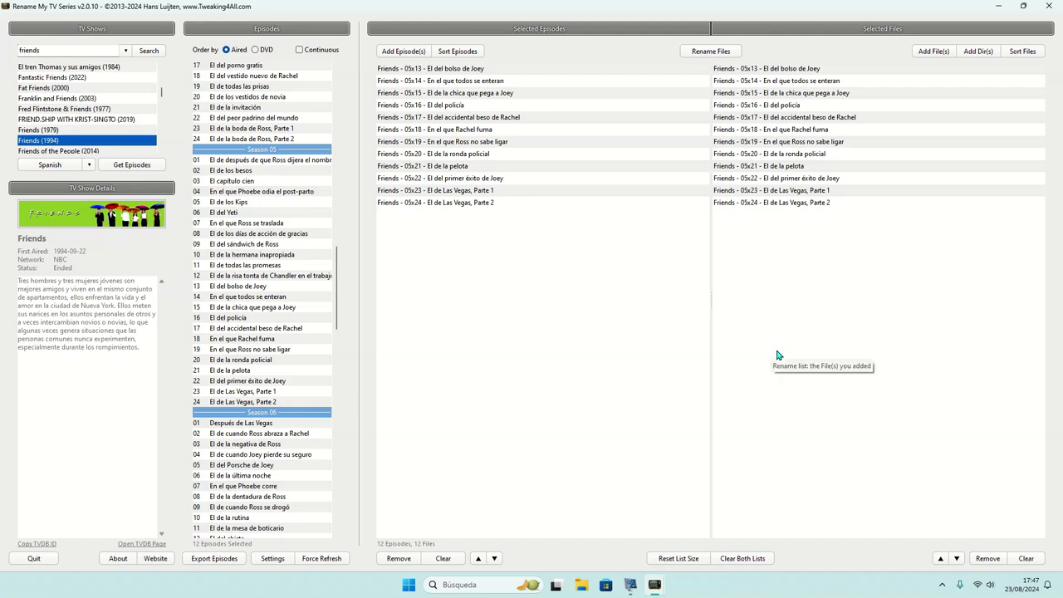